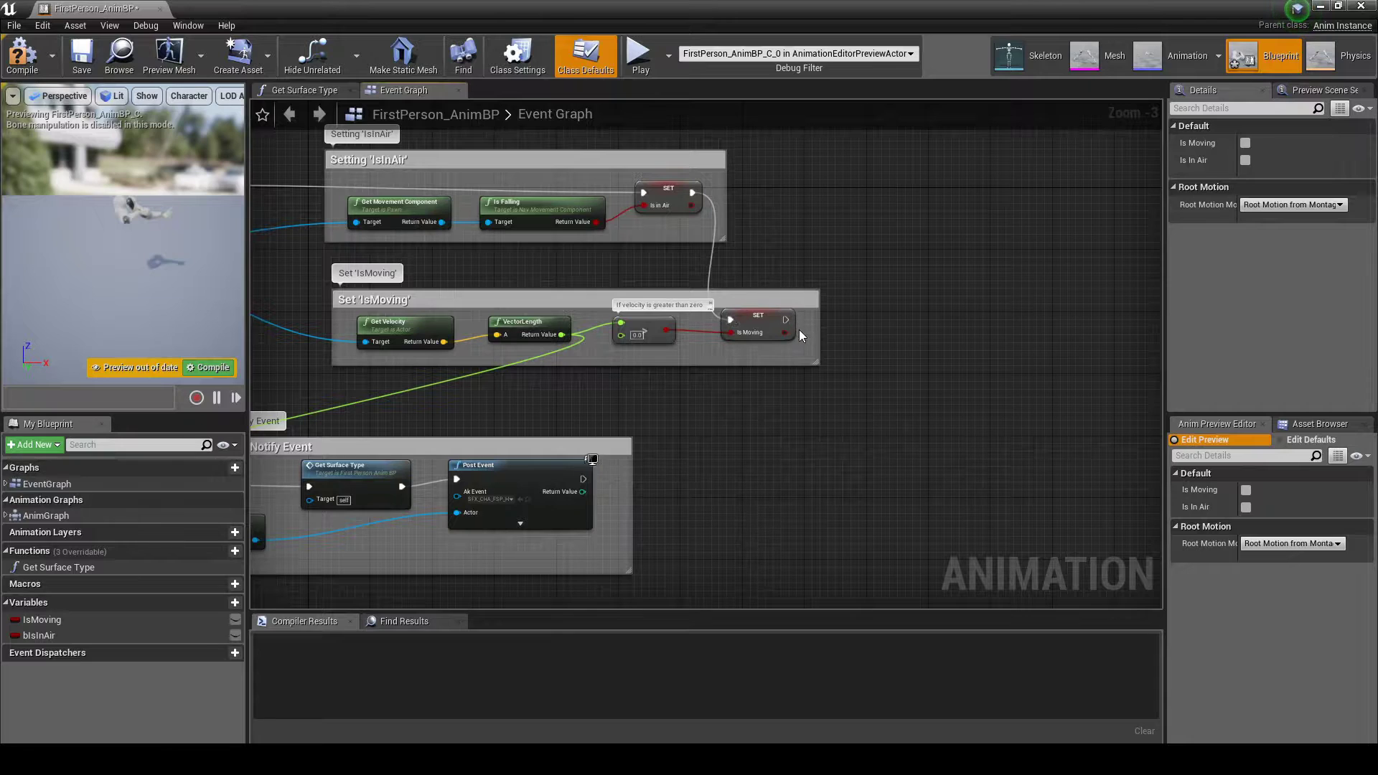
Bring up the add-node menu in the FirstPerson_AnimBP event graph, beside the IsMoving logic.
right_click(851, 326)
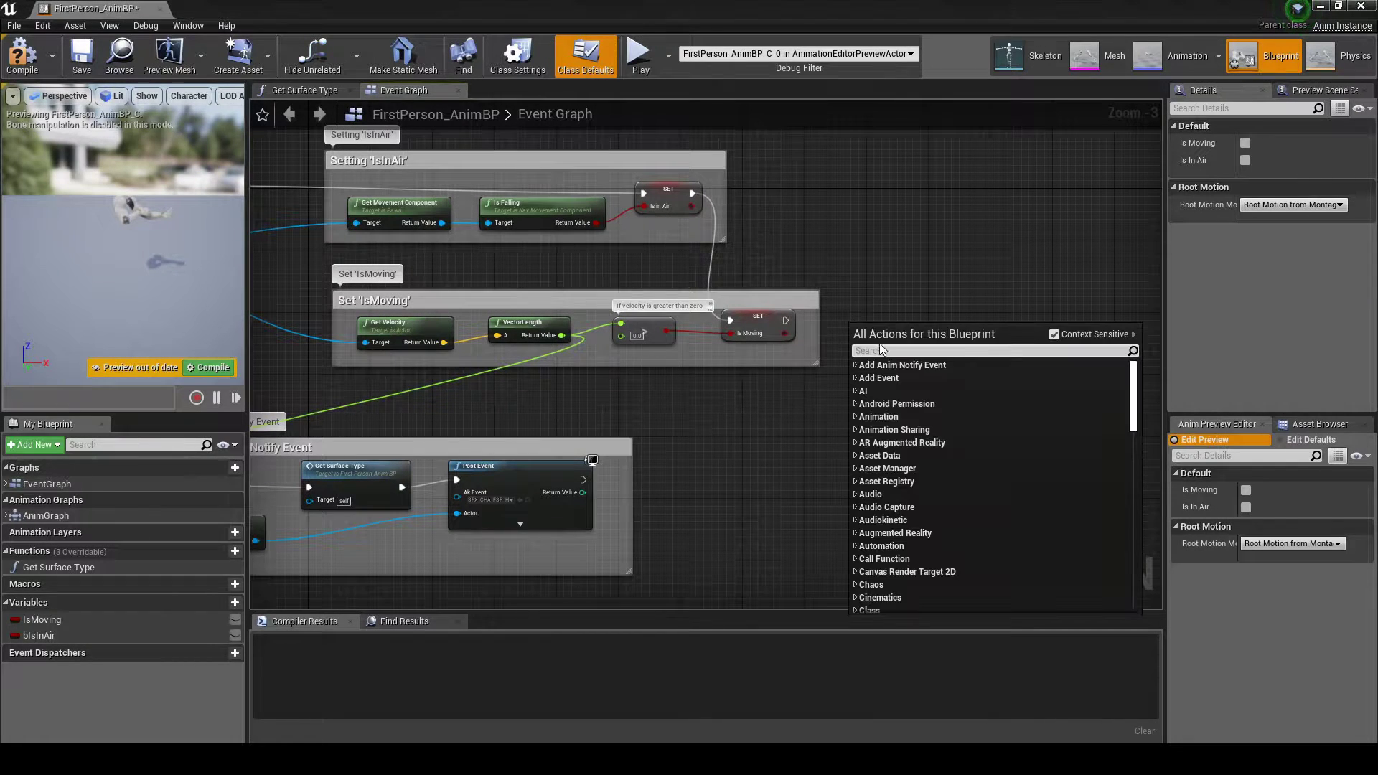
type("Pri")
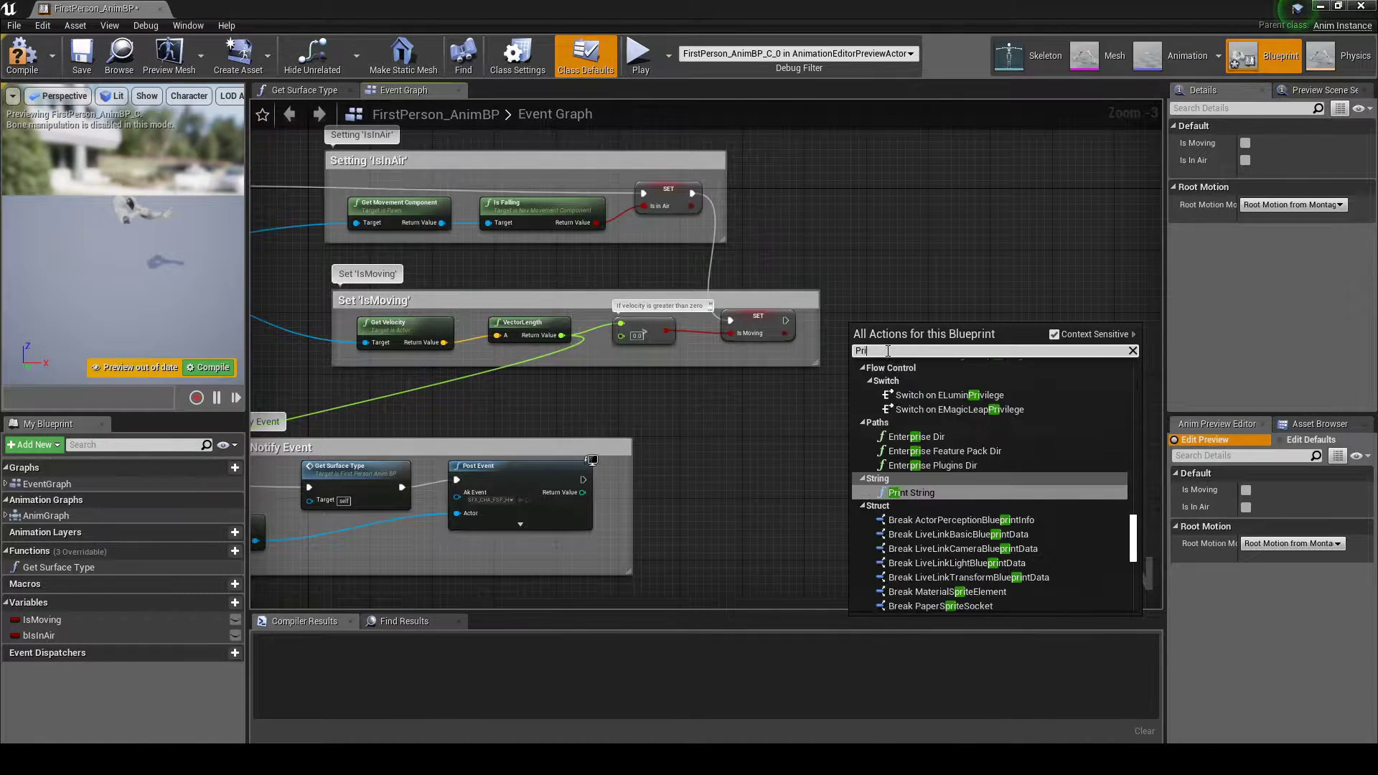
type("nt String")
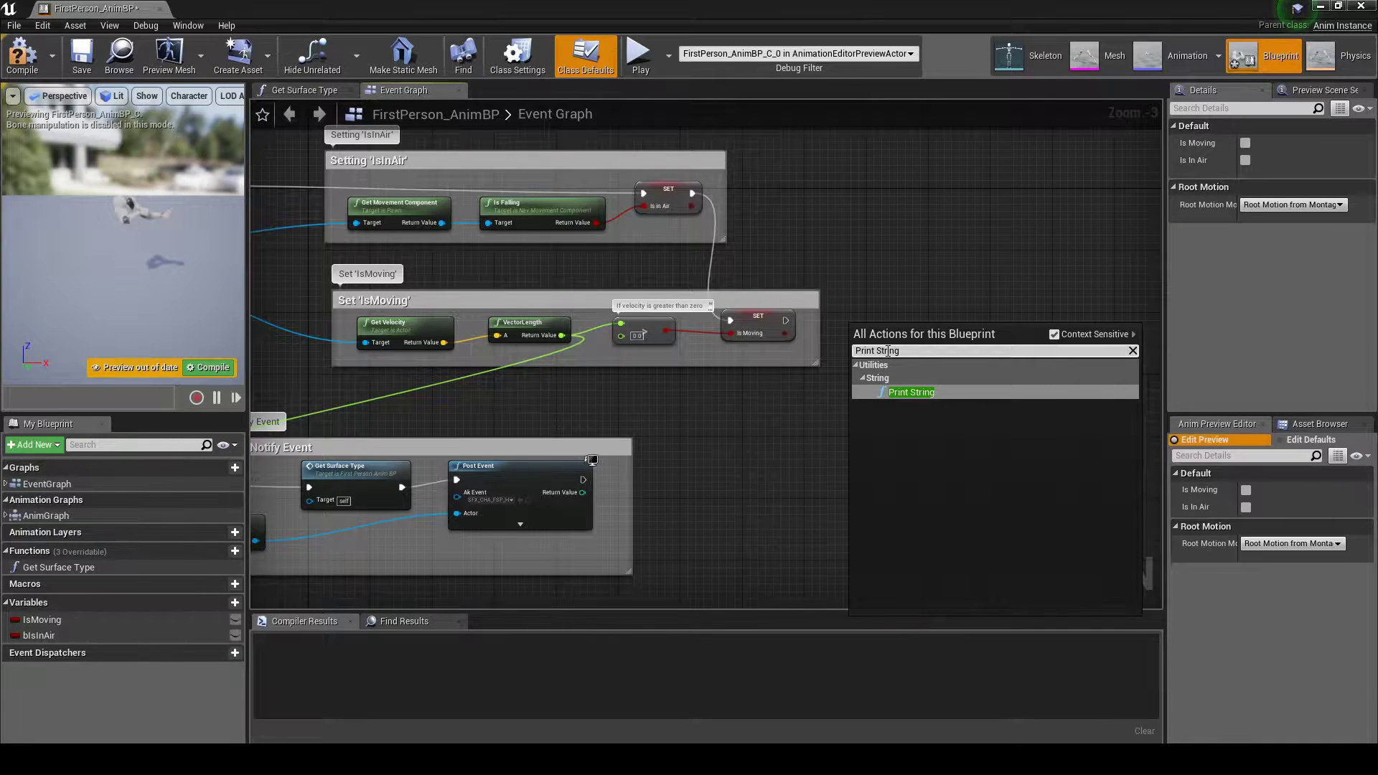
Add a Print String after SET IsMoving that prints the VectorLength return value.
left_click(900, 389)
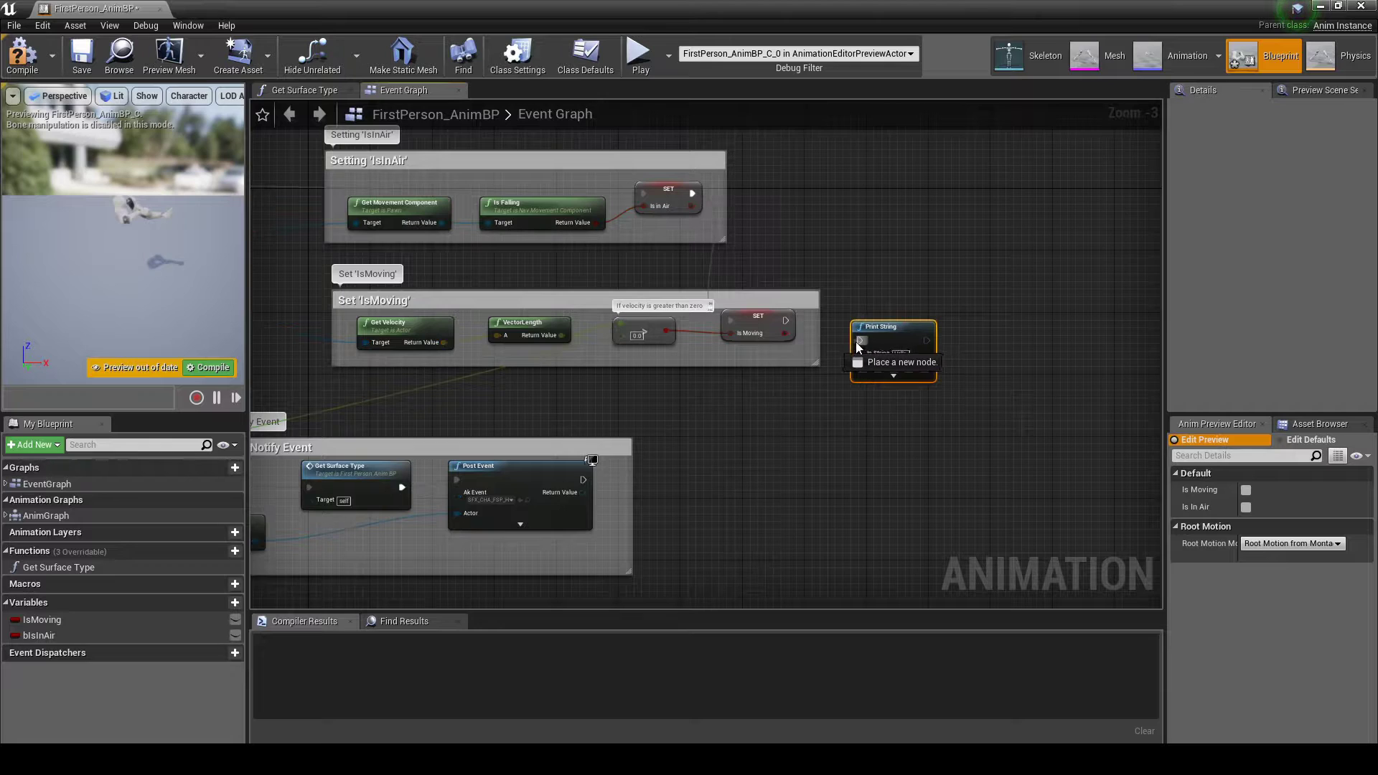
left_click_drag(861, 341, 786, 321)
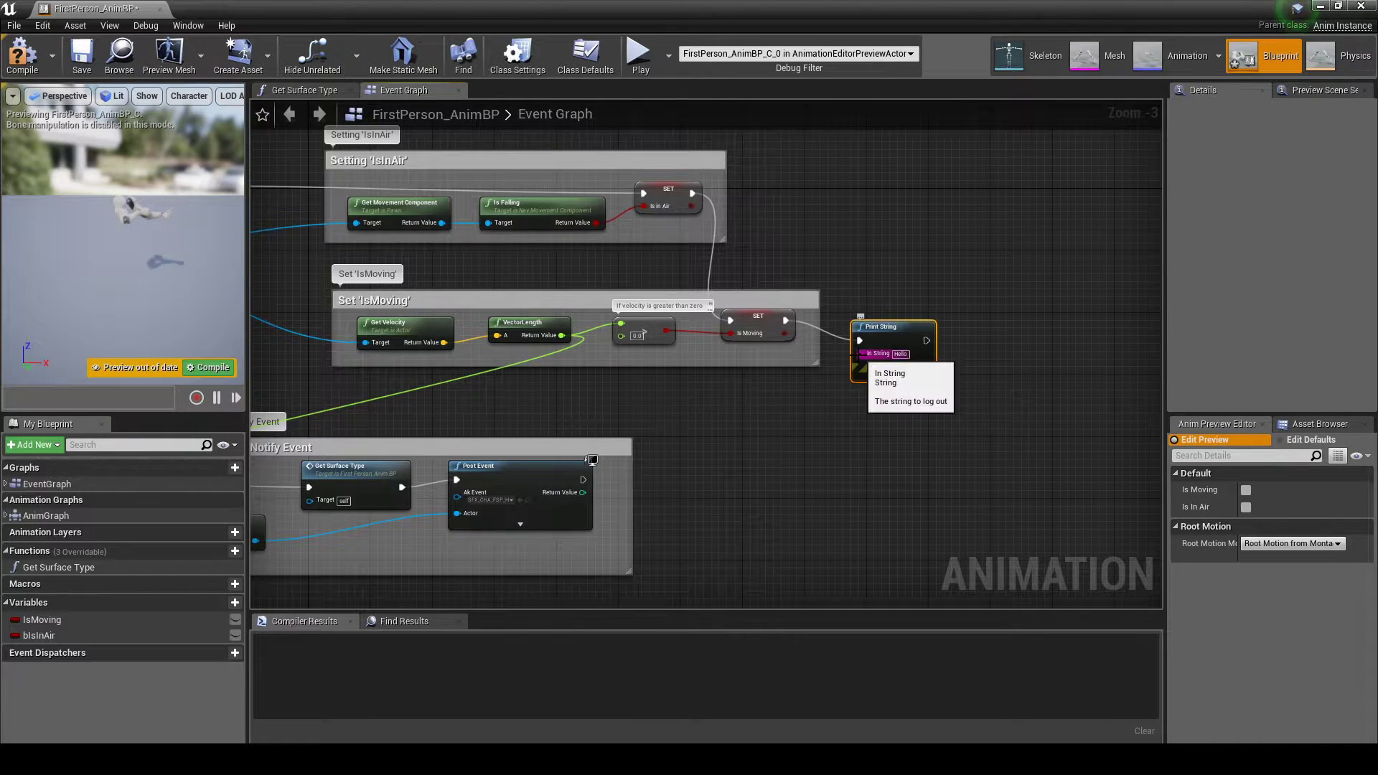
left_click_drag(861, 353, 608, 353)
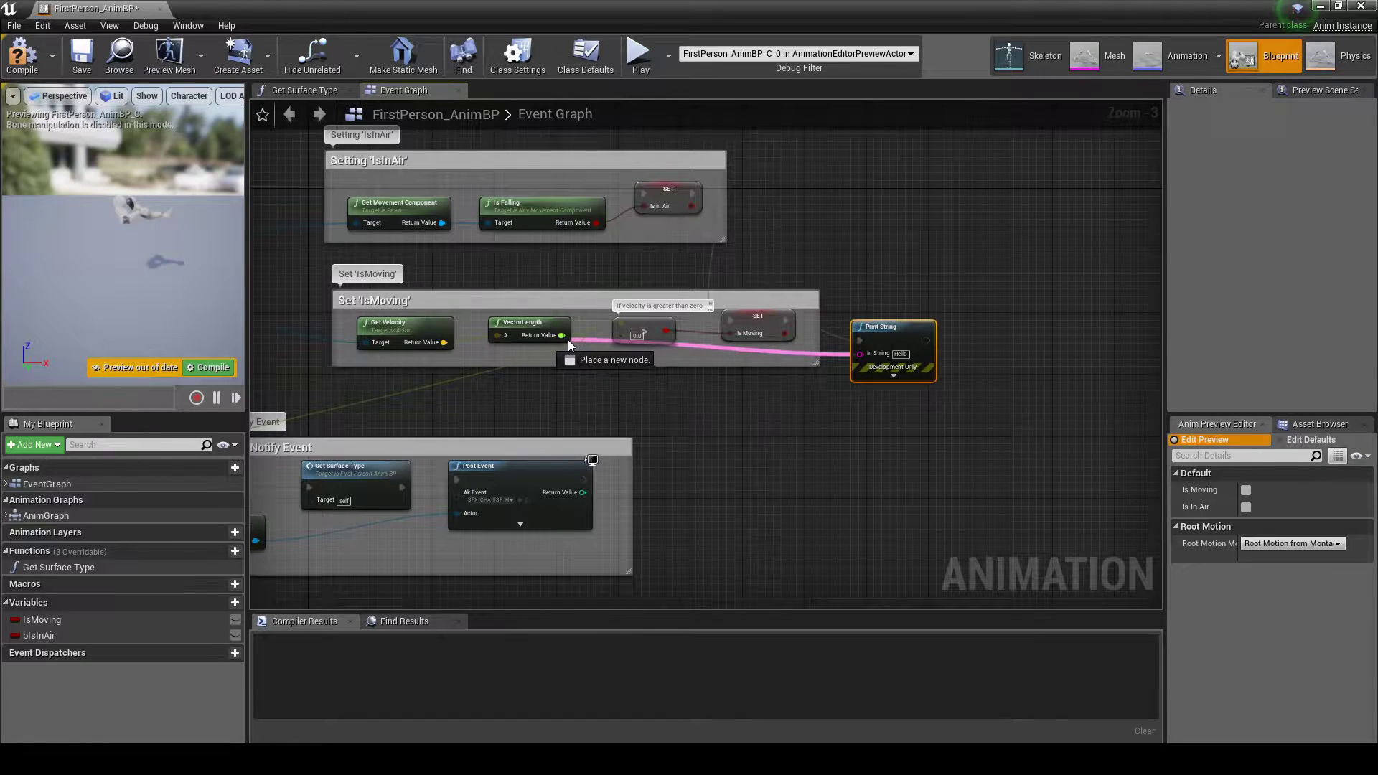
left_click_drag(608, 353, 564, 337)
left_click_drag(701, 335, 706, 374)
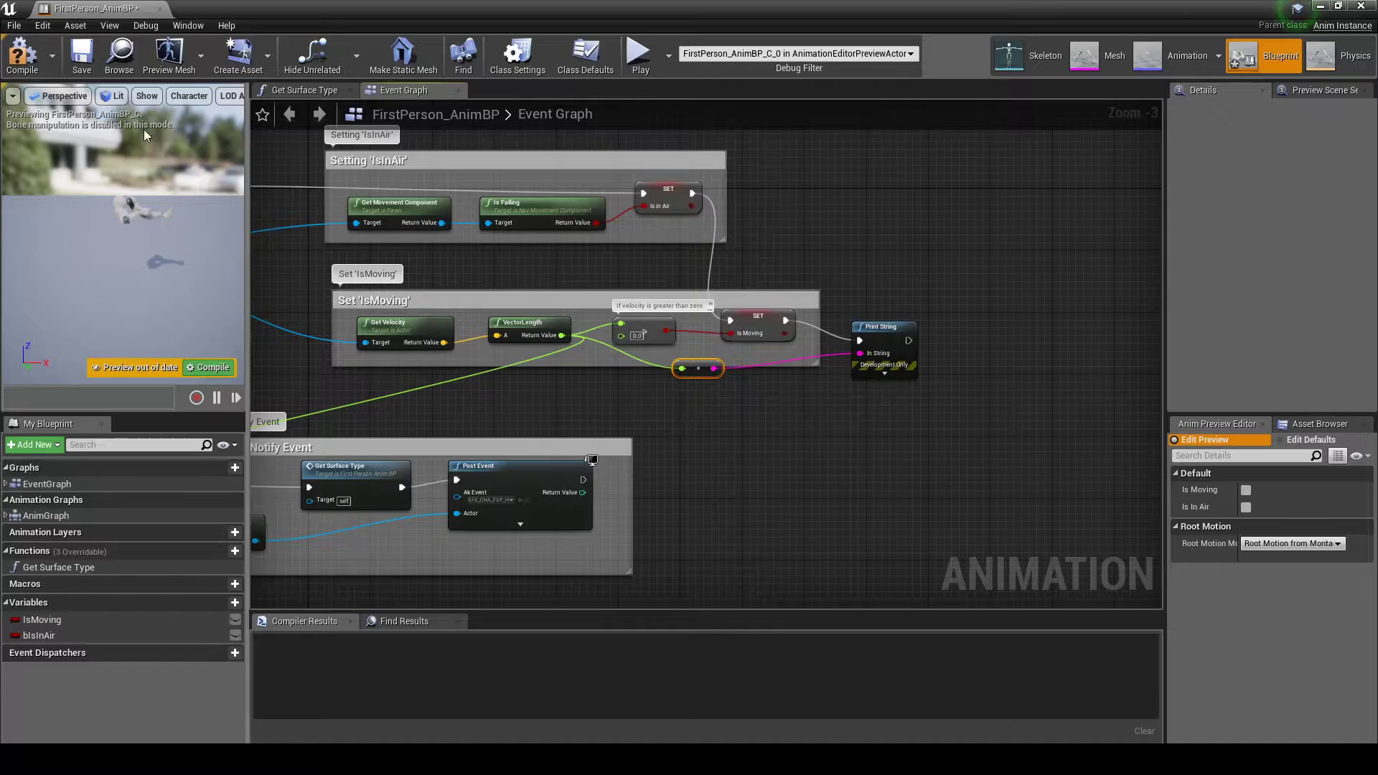
Compile and save the animation blueprint, then play the level in the editor.
left_click(22, 57)
left_click(82, 65)
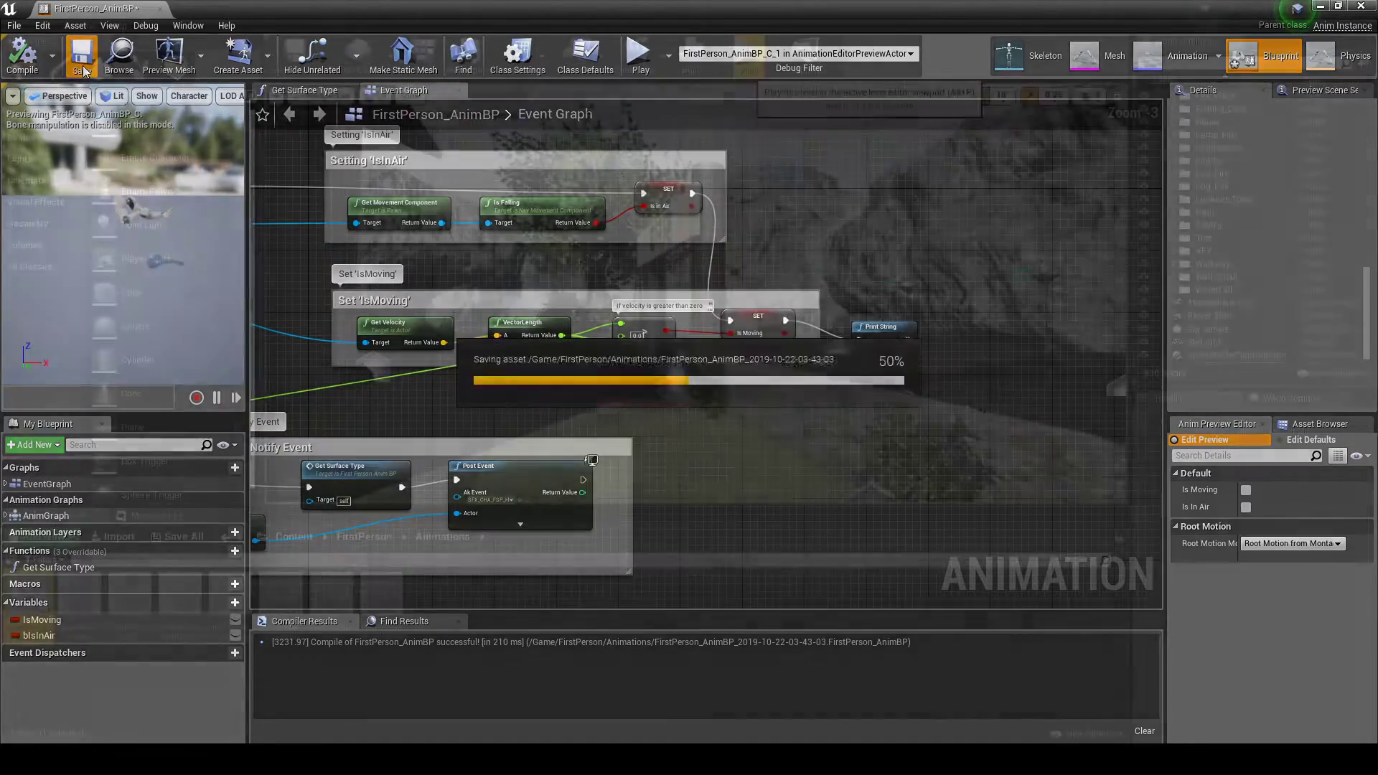
left_click(748, 55)
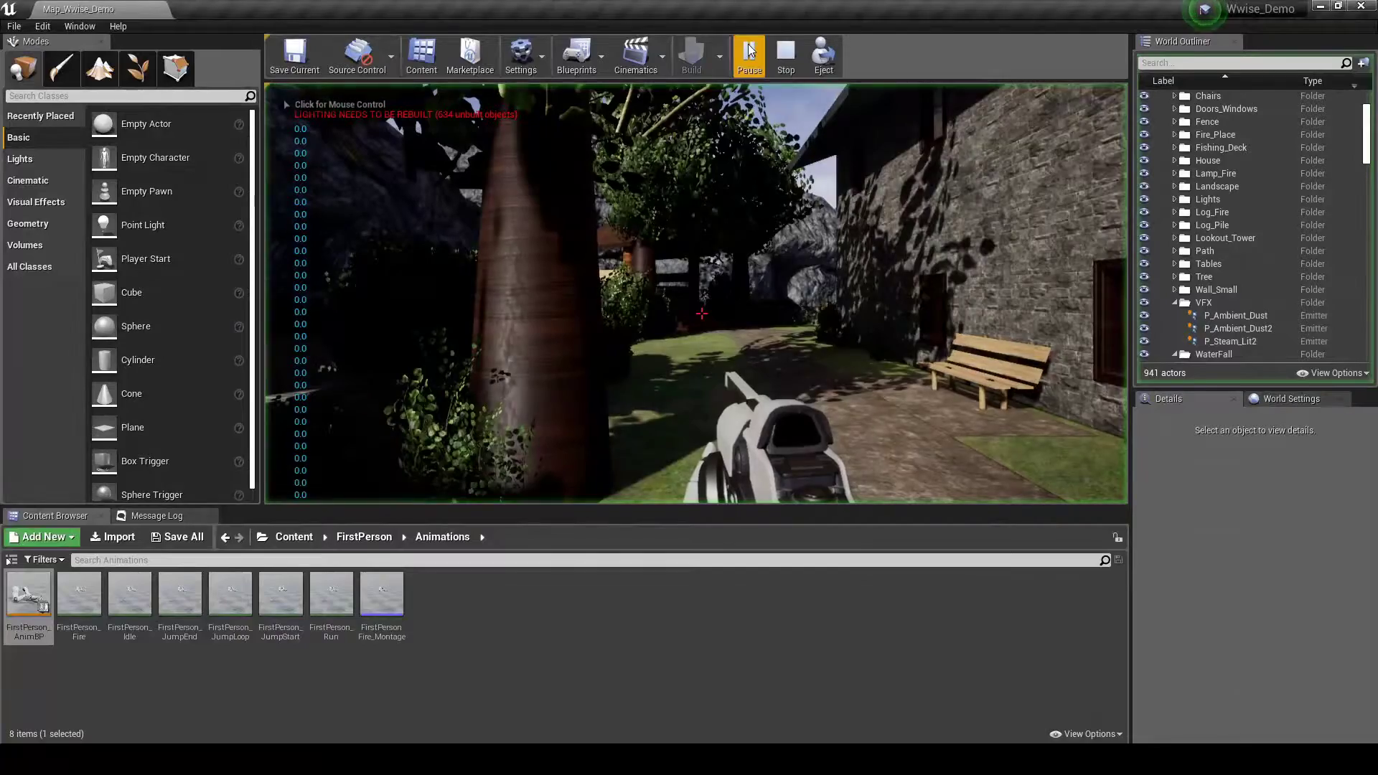
left_click(748, 204)
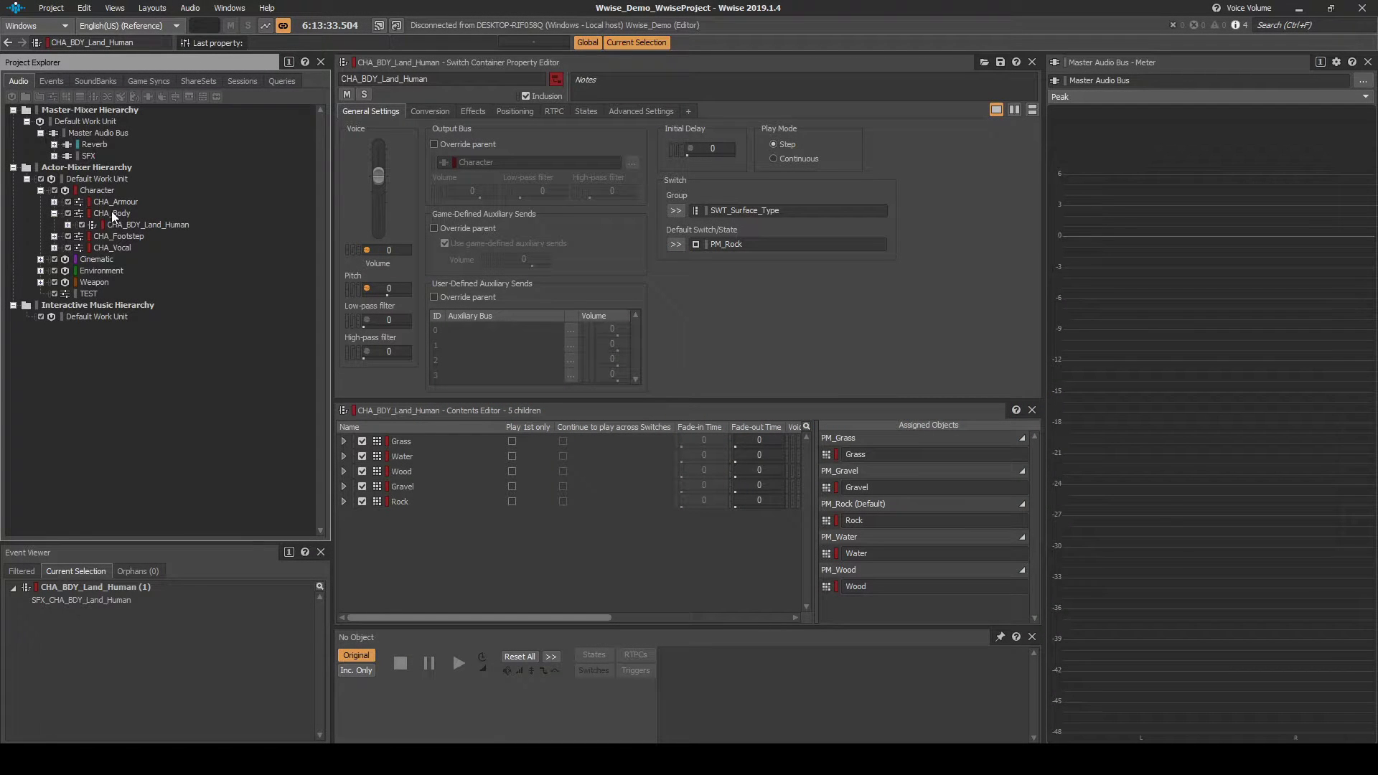
Expand CHA_BDY_Land_Human and rename its Grass container to Grass_Heavy.
left_click(144, 225)
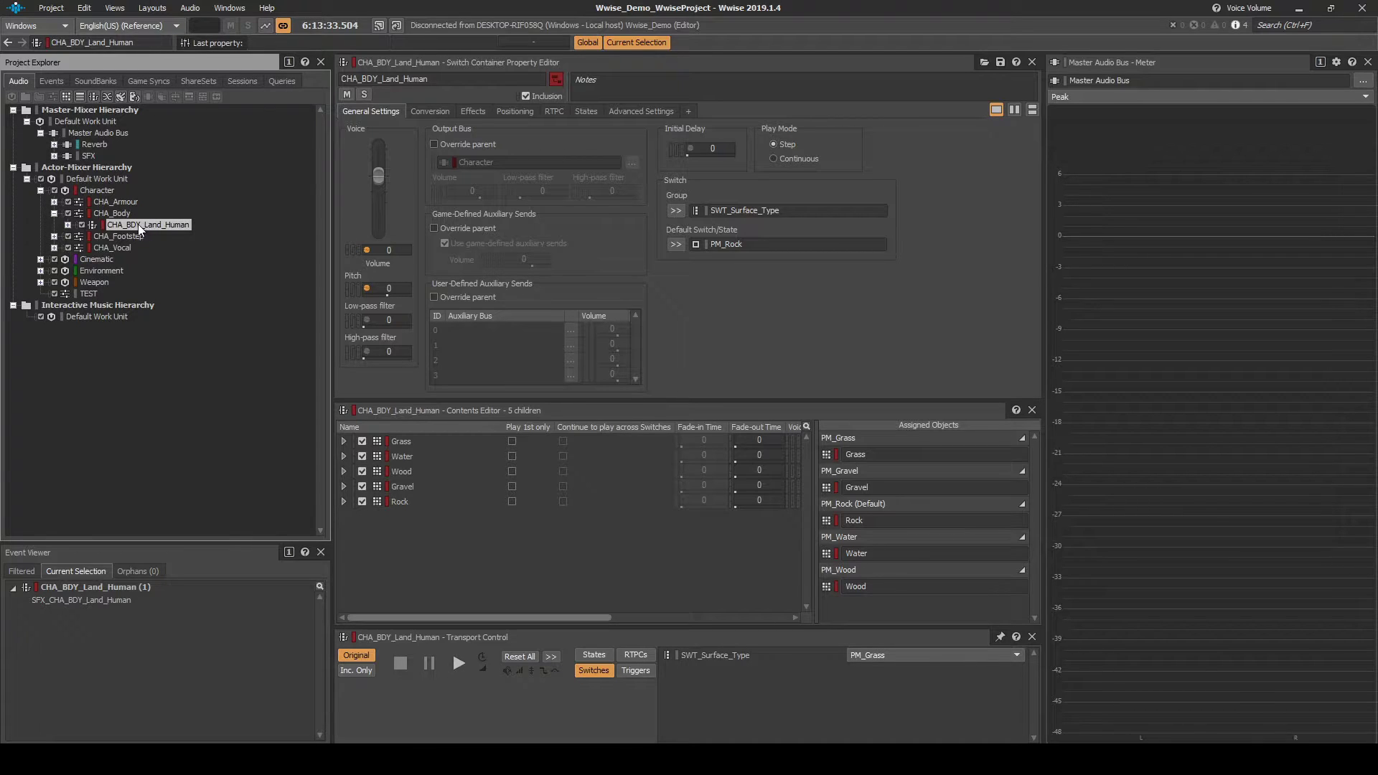
left_click(69, 226)
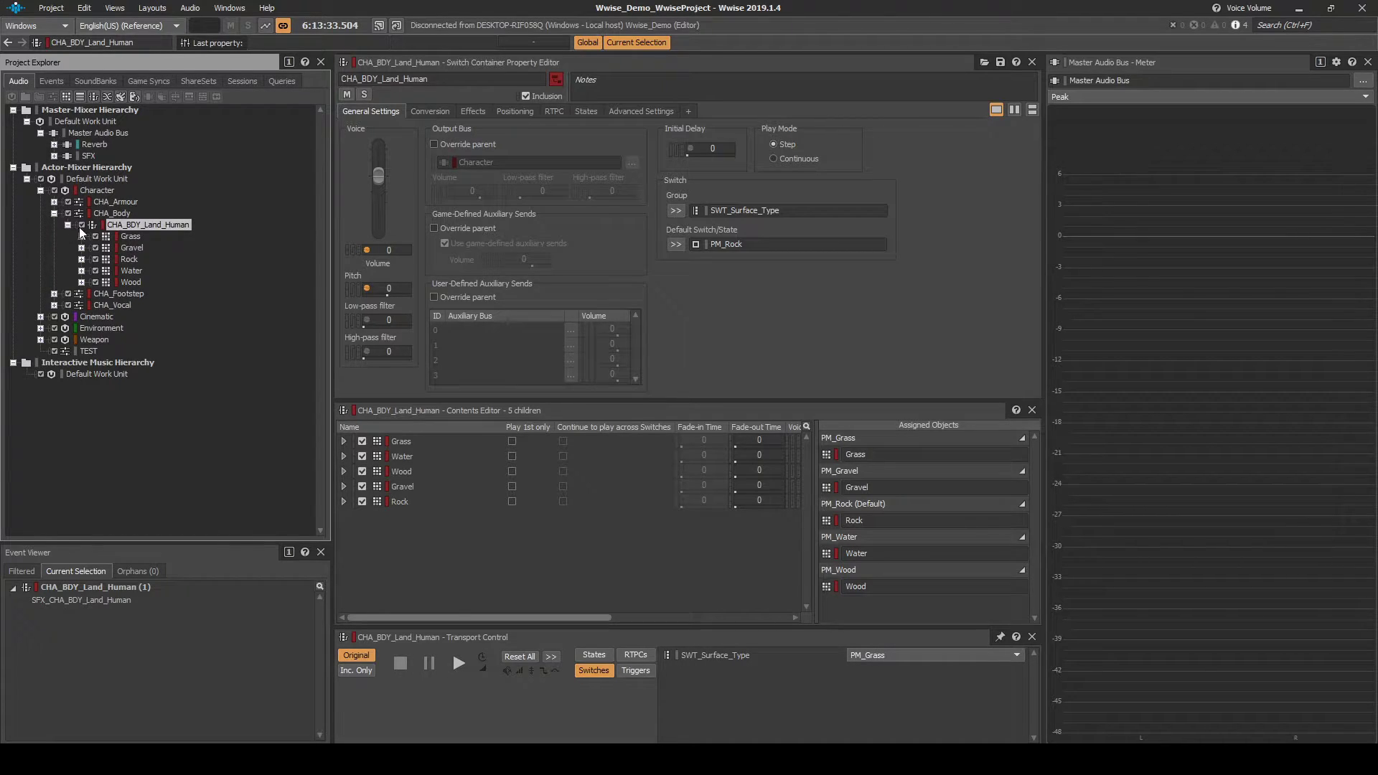
left_click(131, 238)
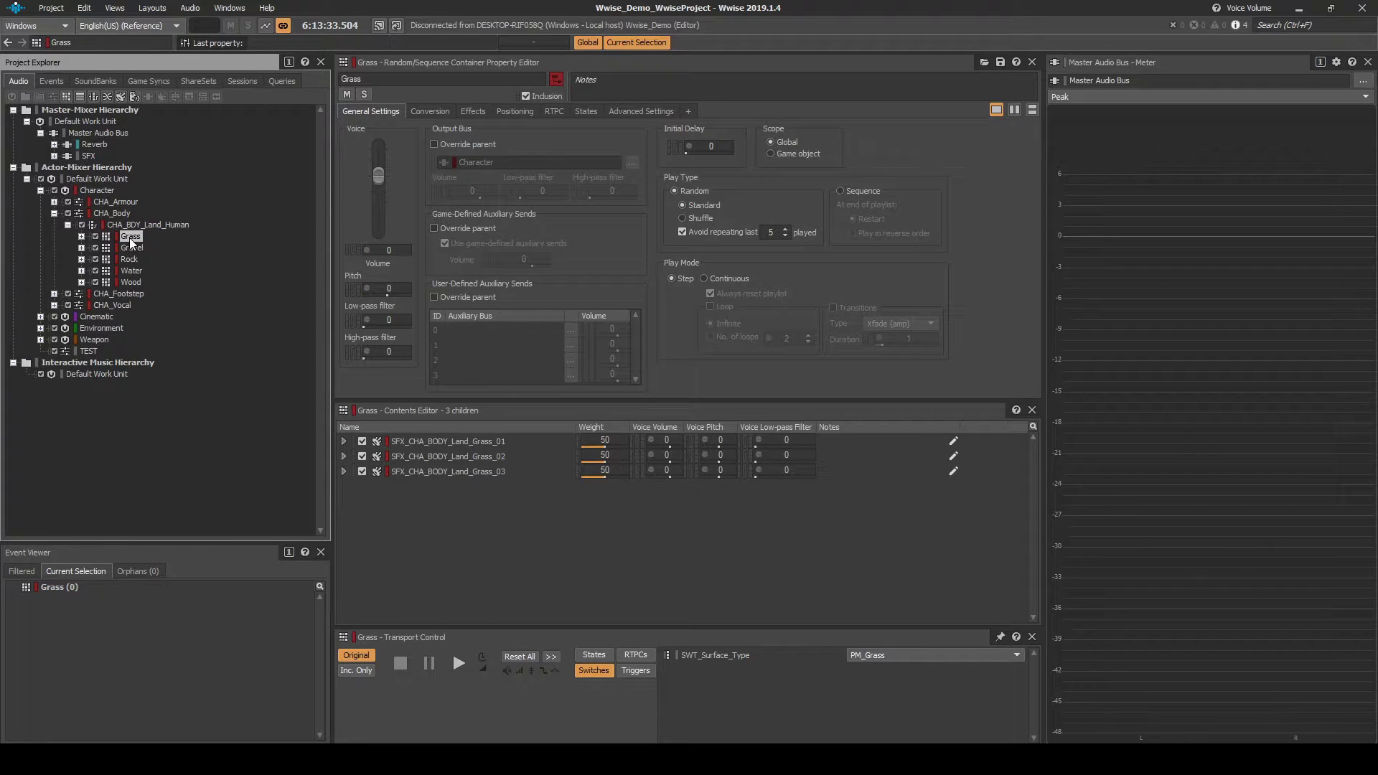
left_click(136, 238)
type("_heavy")
key("Return")
Duplicate Grass_Heavy and rename the copy Grass_Light.
key("ctrl+d")
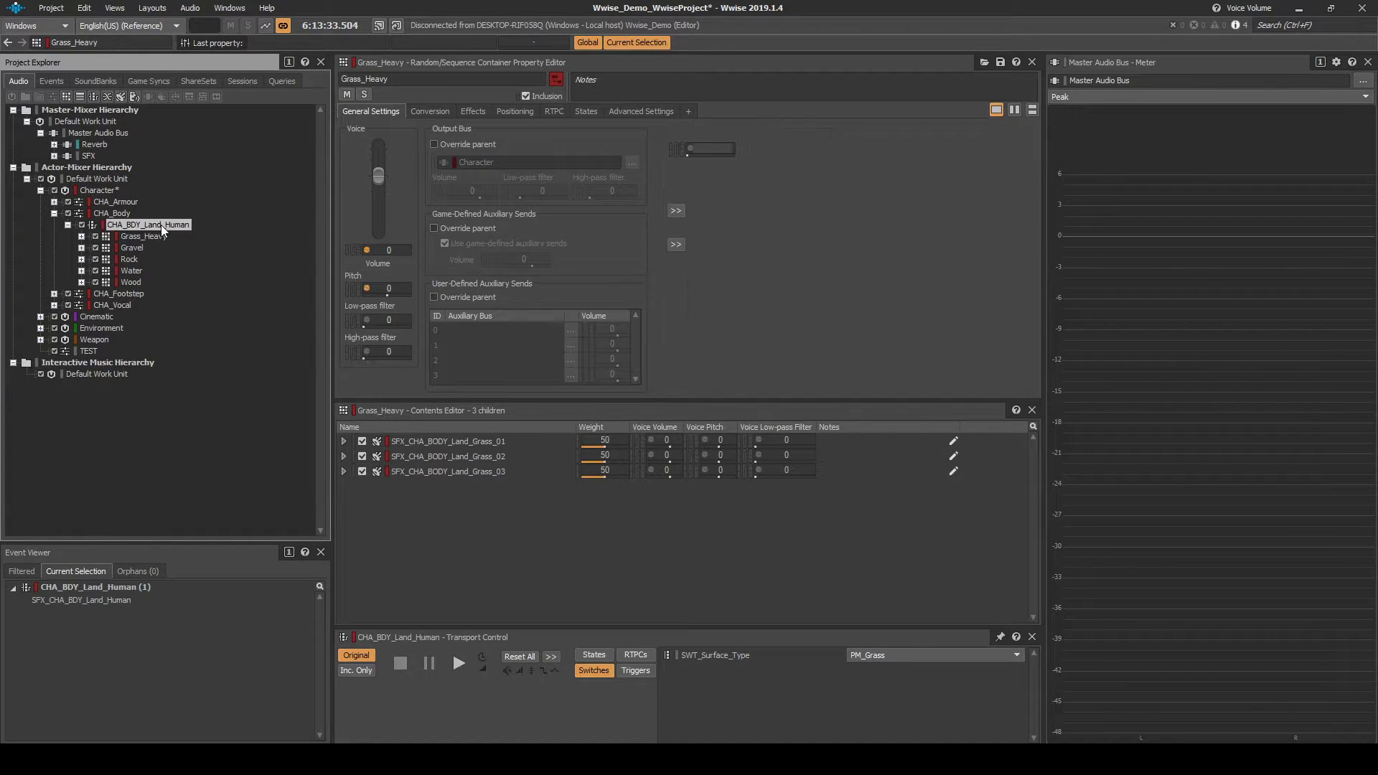
left_click(162, 246)
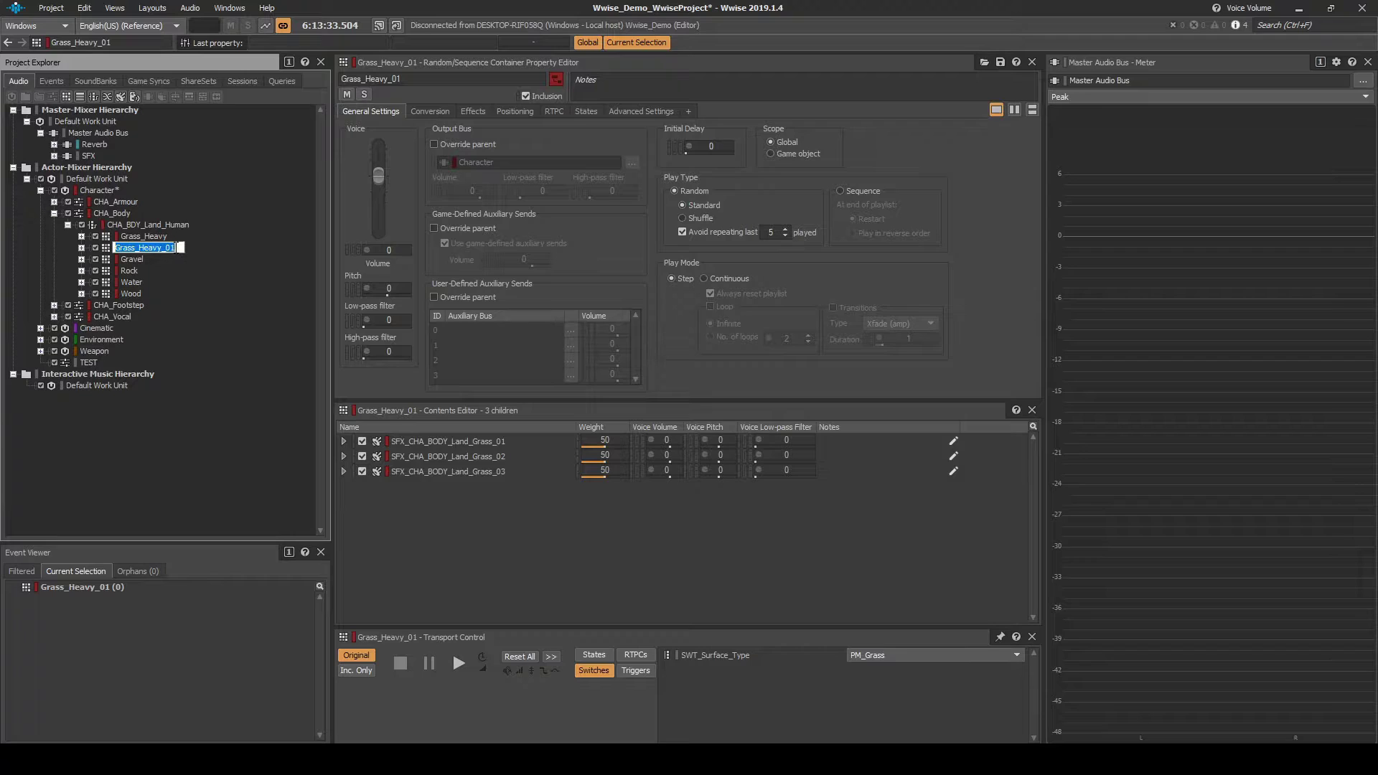
key("End")
key("shift+Left")
key("shift+Left")
key("shift+Left")
type("L")
type("ight")
key("Return")
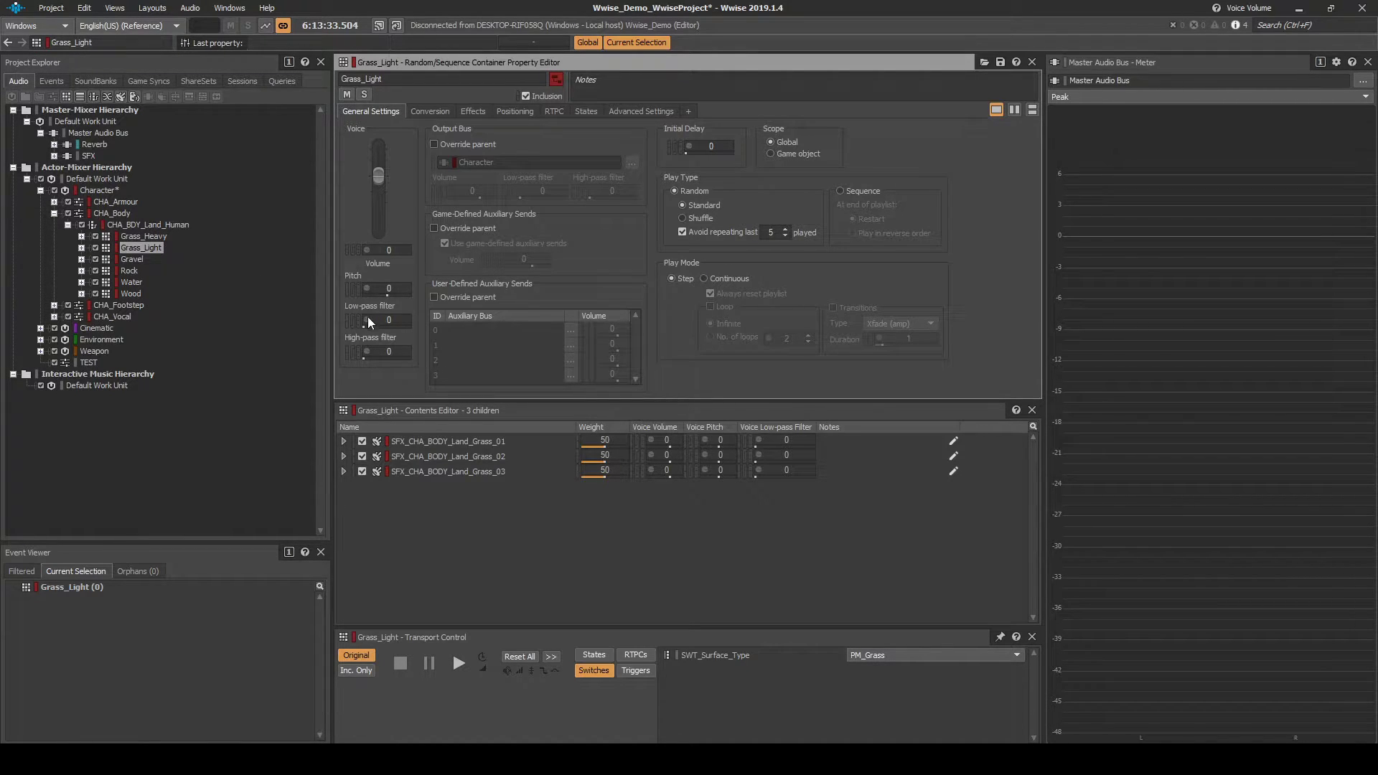
left_click(393, 351)
type("5")
Set Grass_Light's high-pass filter to 25 and its volume to -4.
key("Return")
left_click(400, 250)
type("4")
key("Return")
Wrap Grass_Light and Grass_Heavy in a new blend container named Grass.
left_click(151, 237, "ctrl")
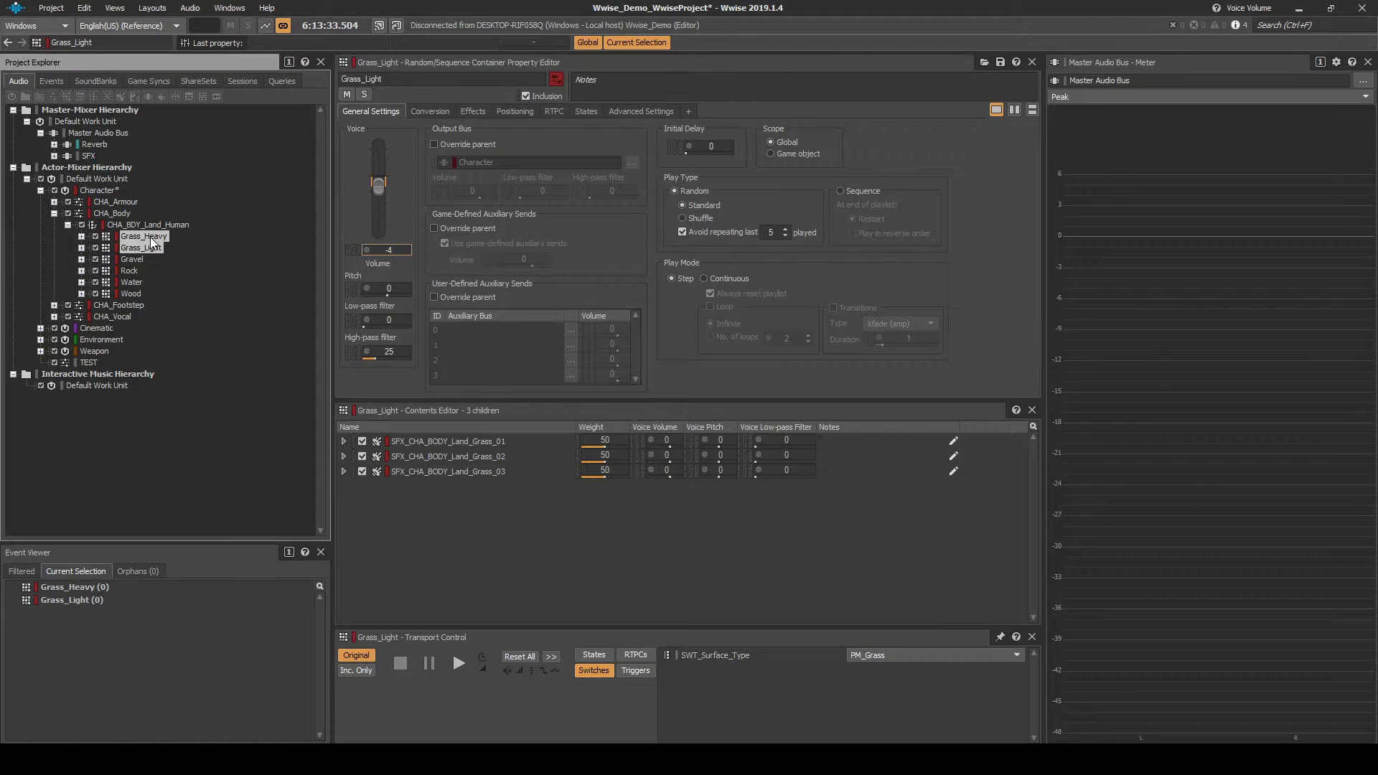
right_click(150, 239)
mouse_move(195, 262)
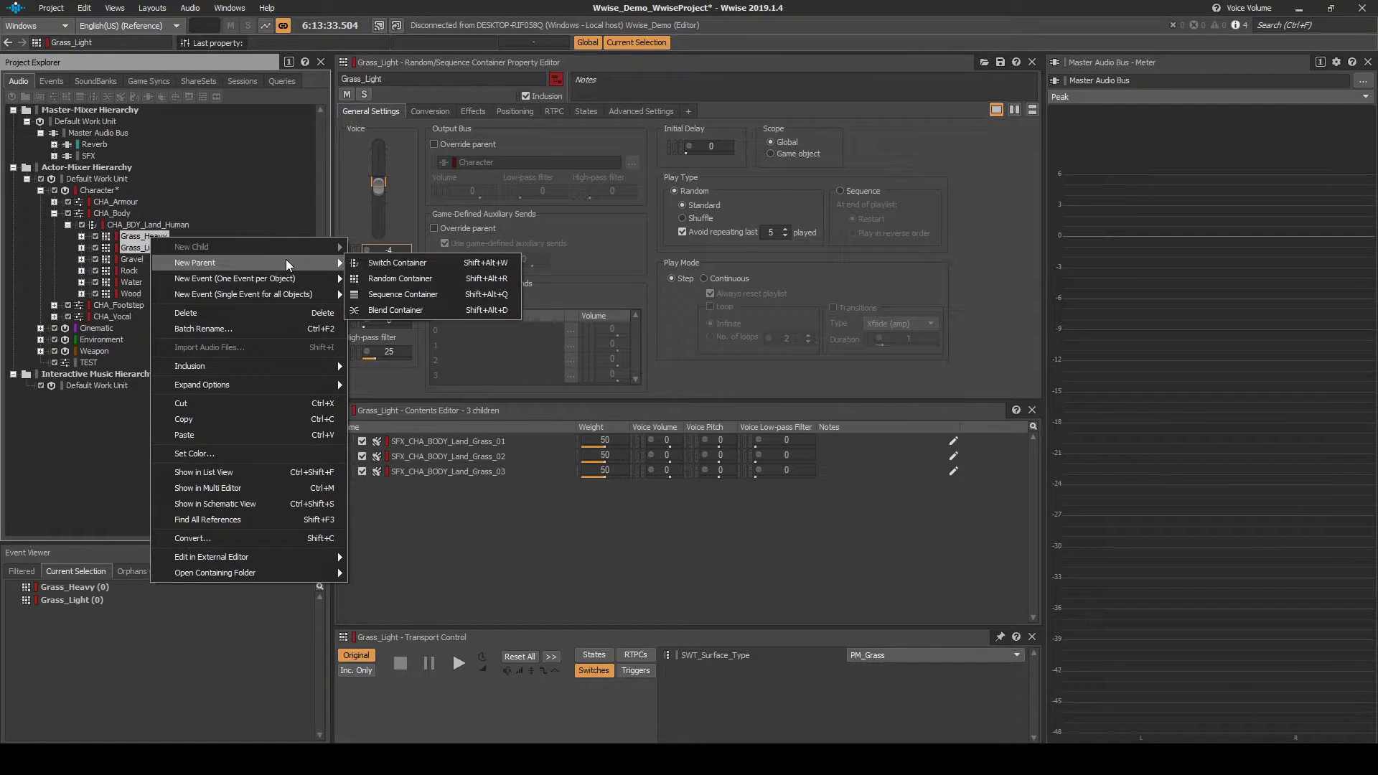
left_click(415, 309)
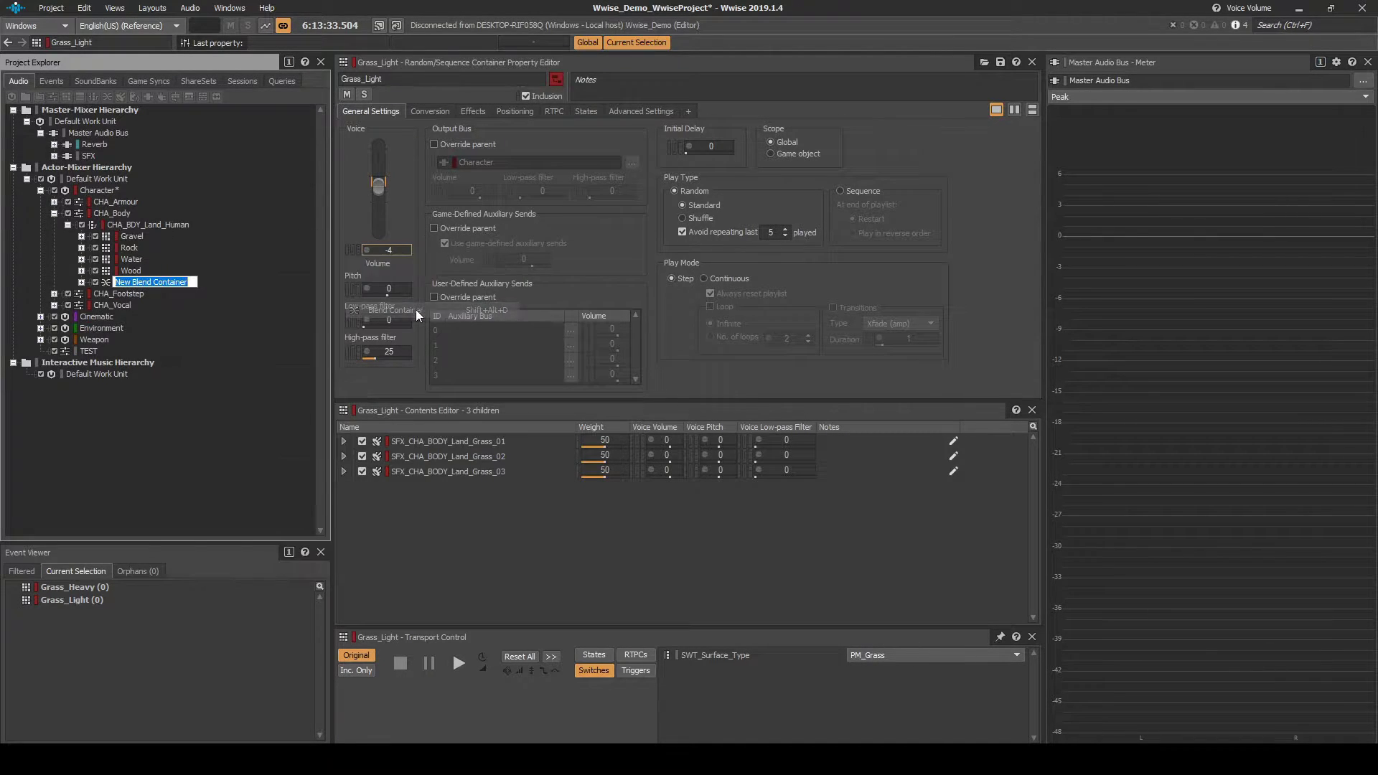
type("Grass")
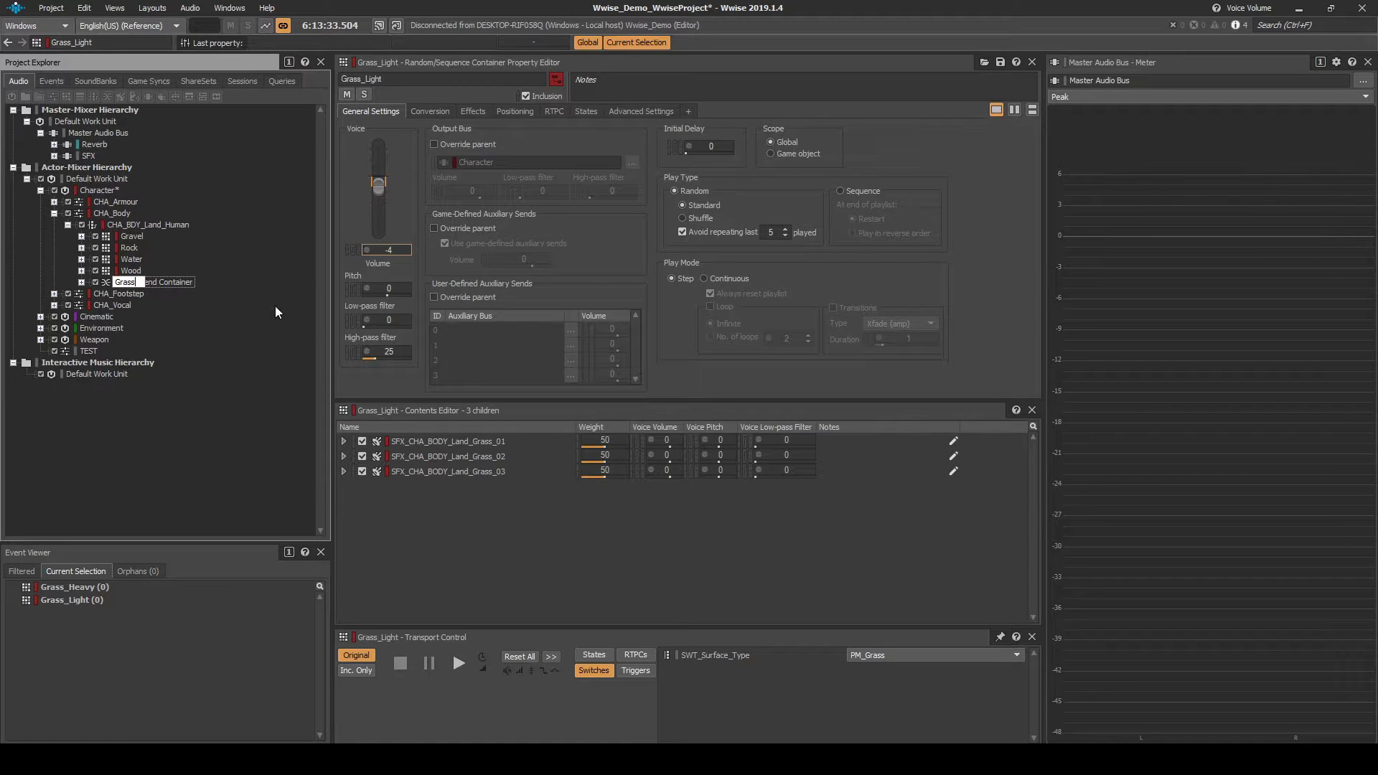
key("Return")
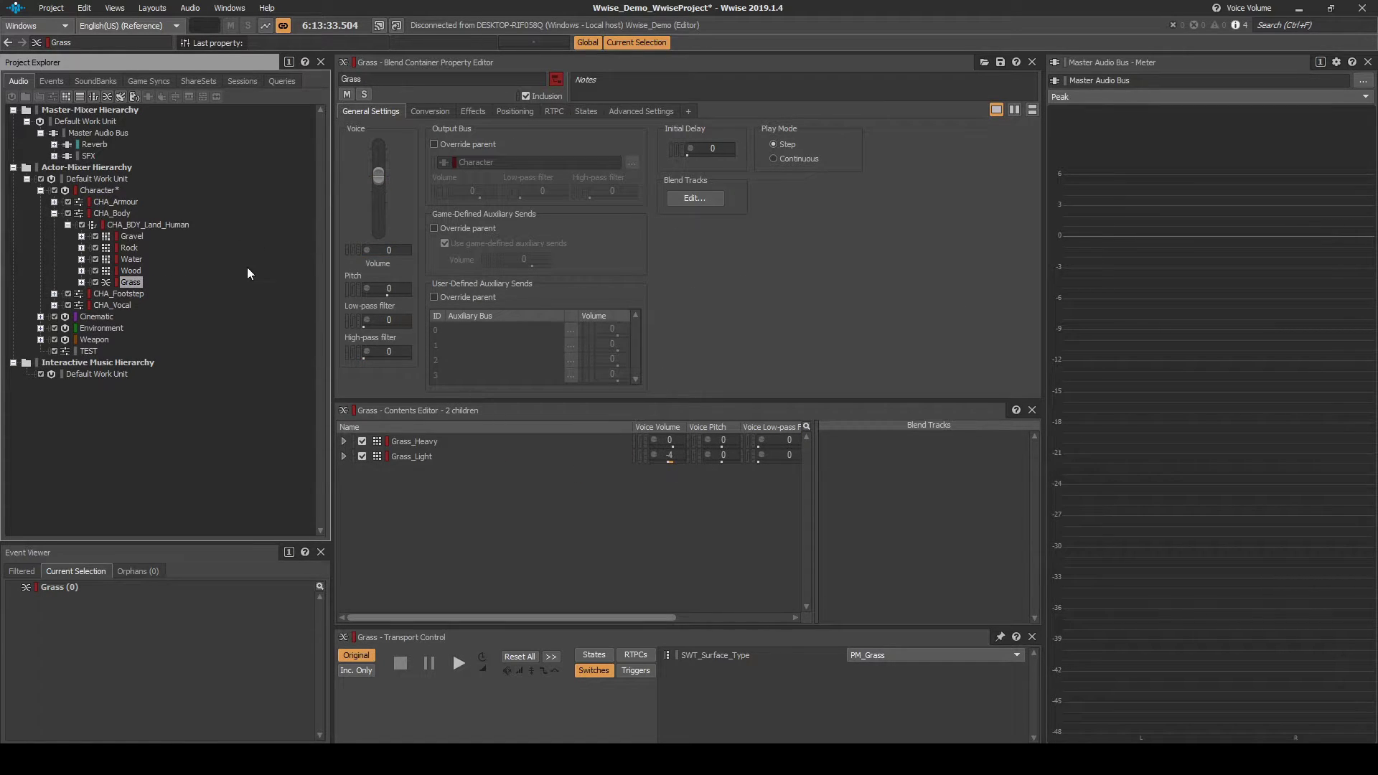
Create a blend track named Character Body Land Speed on the Grass container.
left_click(680, 198)
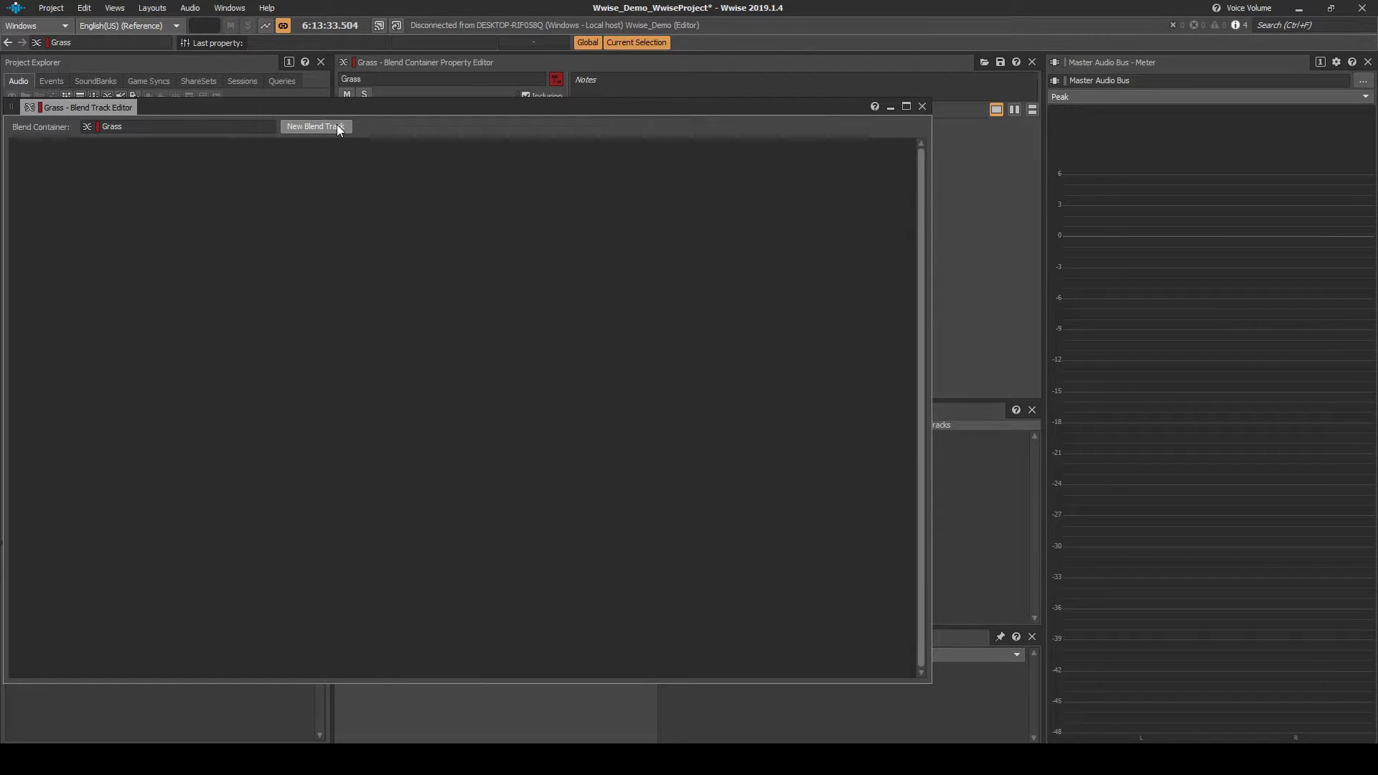
left_click(336, 127)
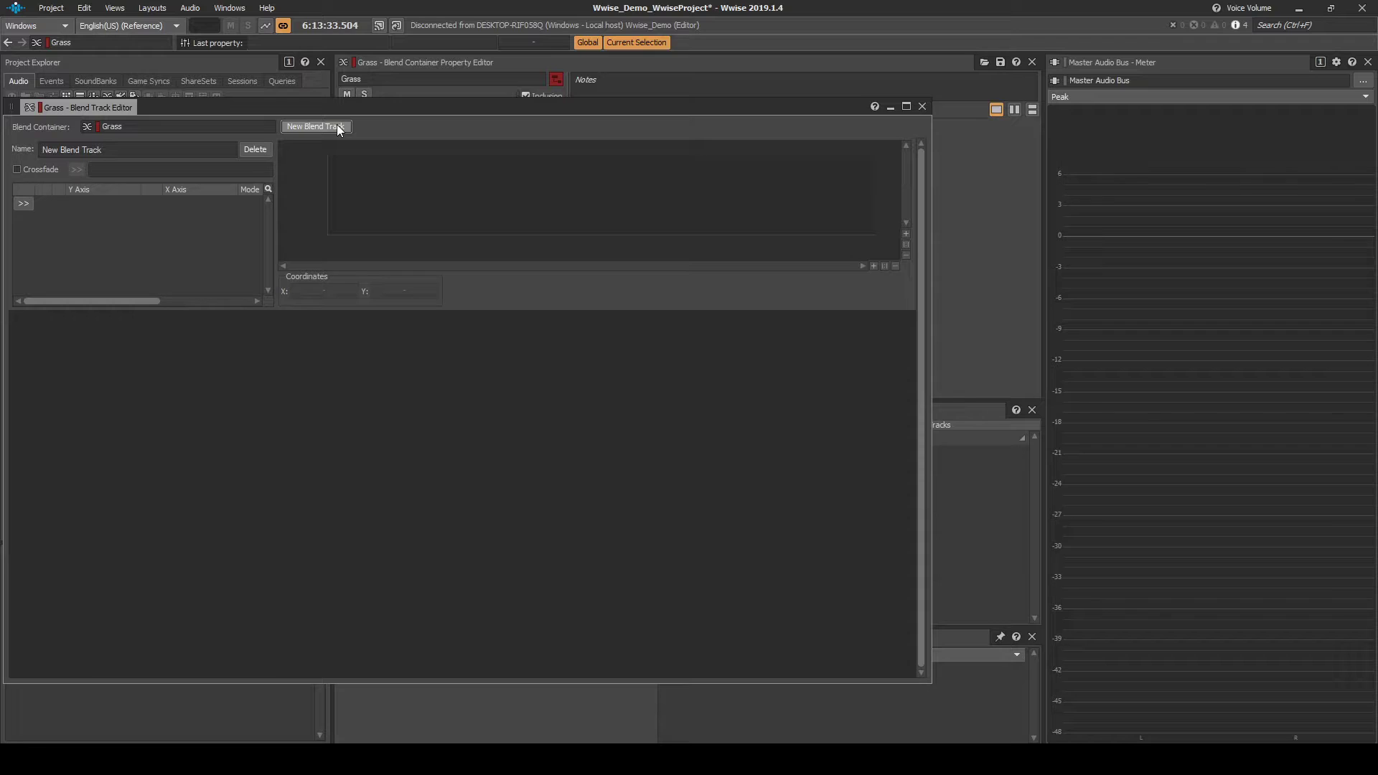
type("Charact")
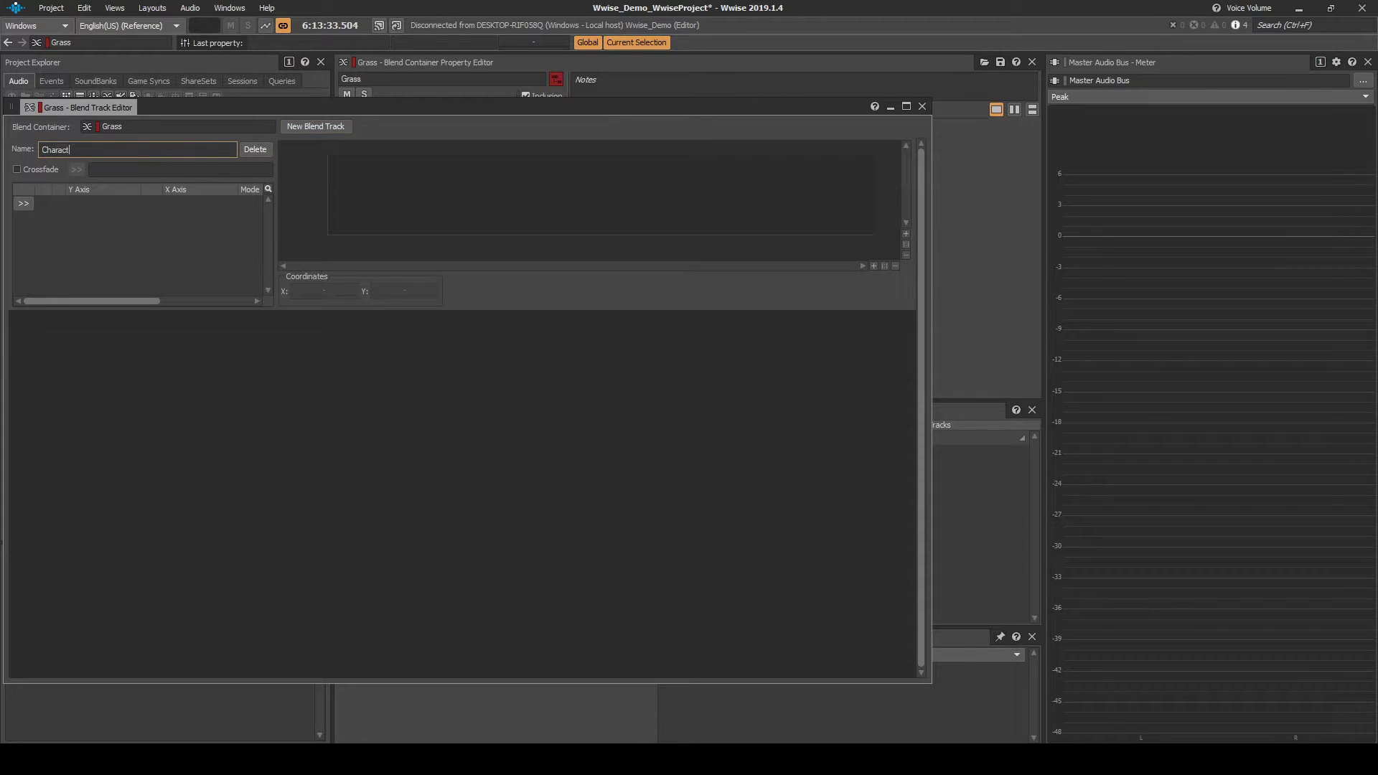
type("er Body L")
type("and Speed")
key("Return")
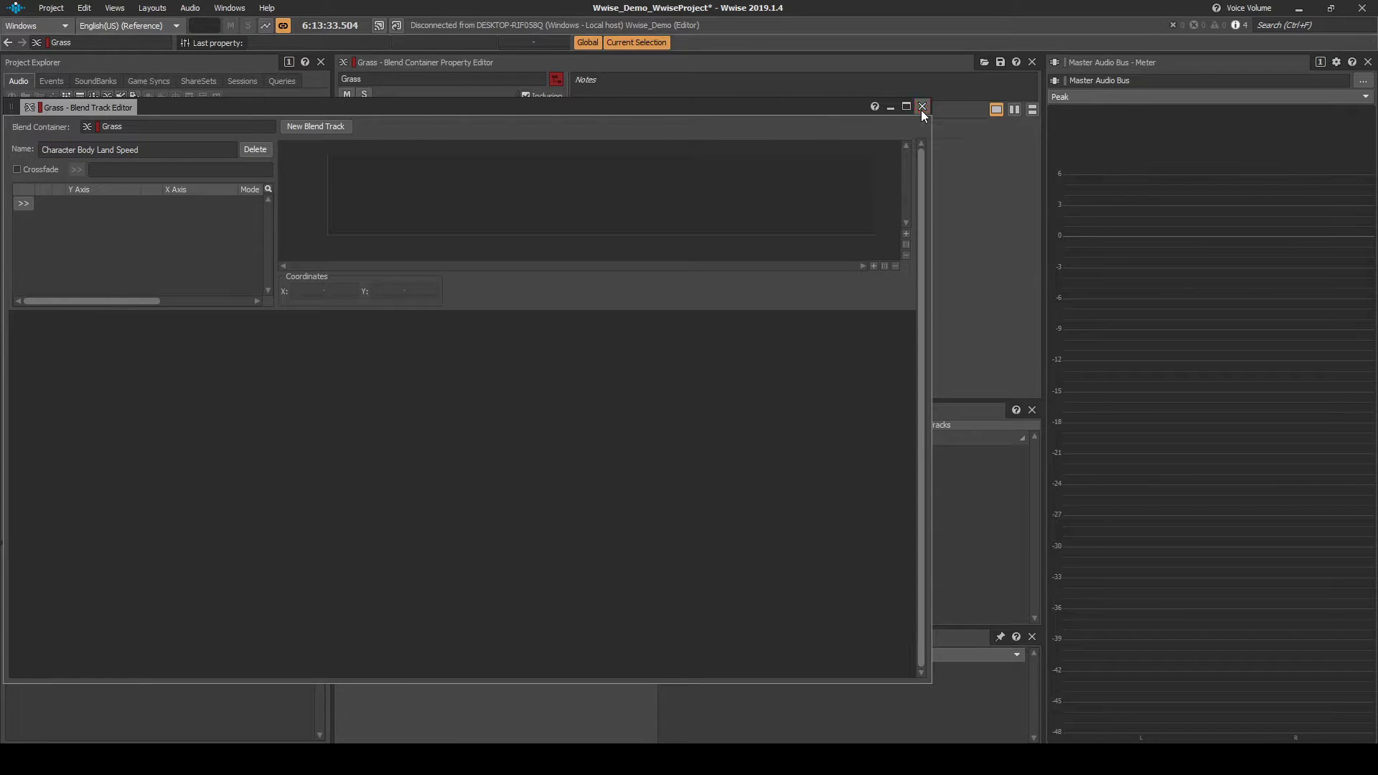
left_click(922, 107)
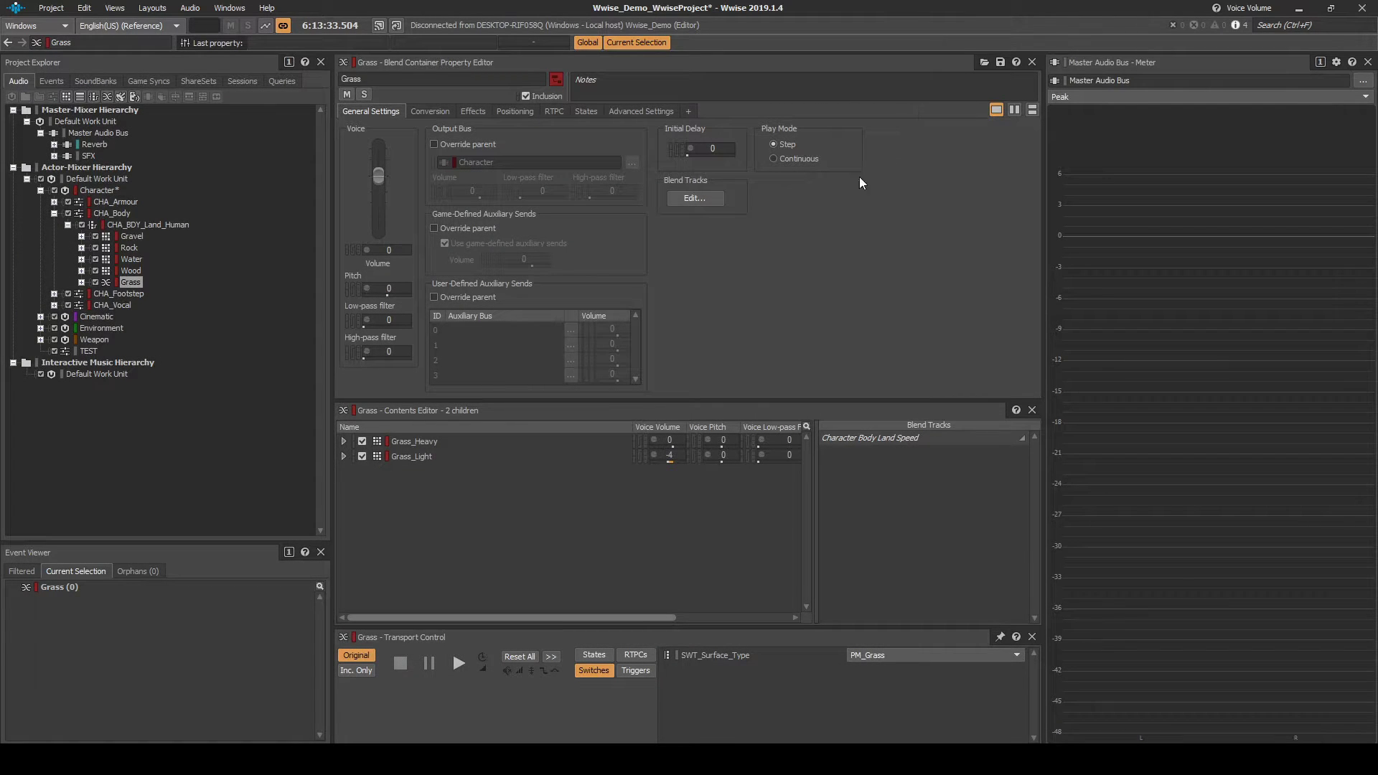
Drag Grass_Light and Grass_Heavy into the Character Body Land Speed track.
left_click(423, 455)
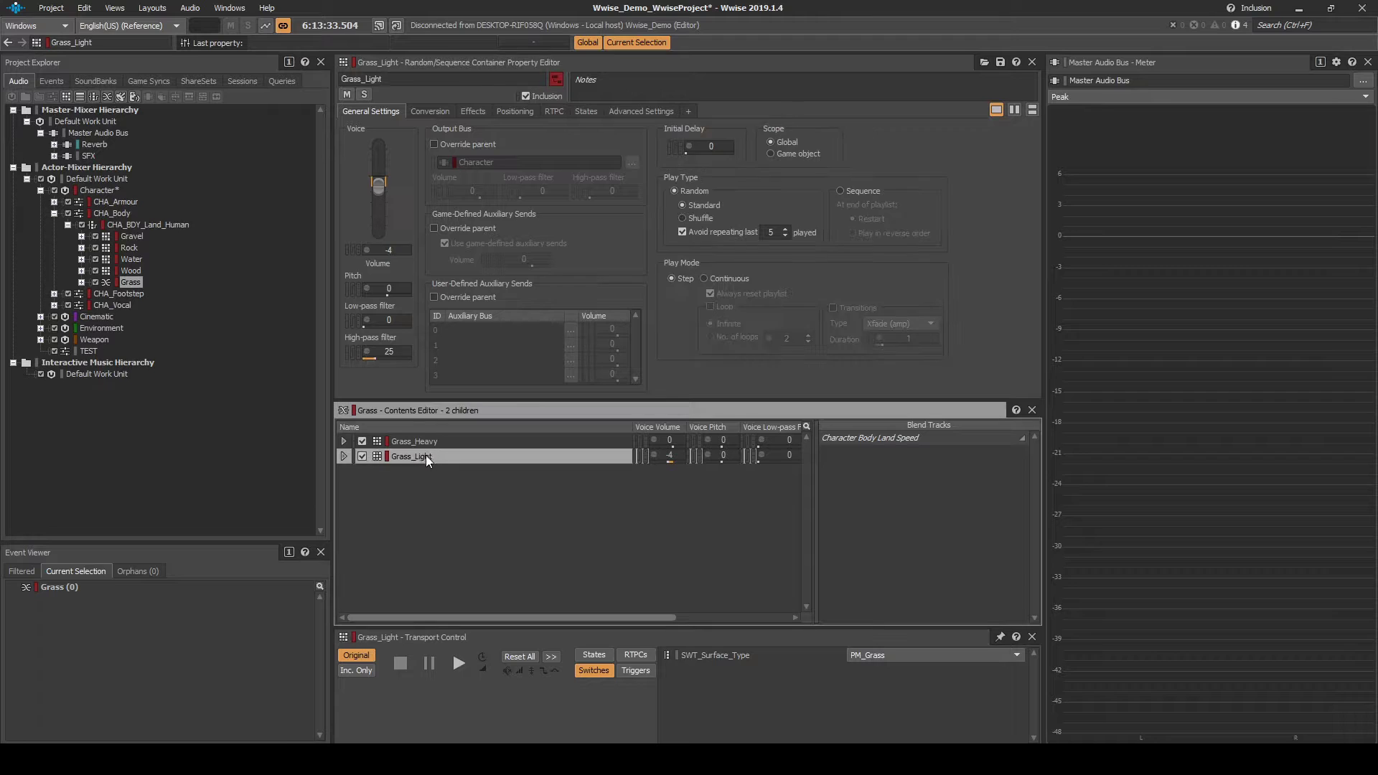
left_click_drag(854, 441, 856, 438)
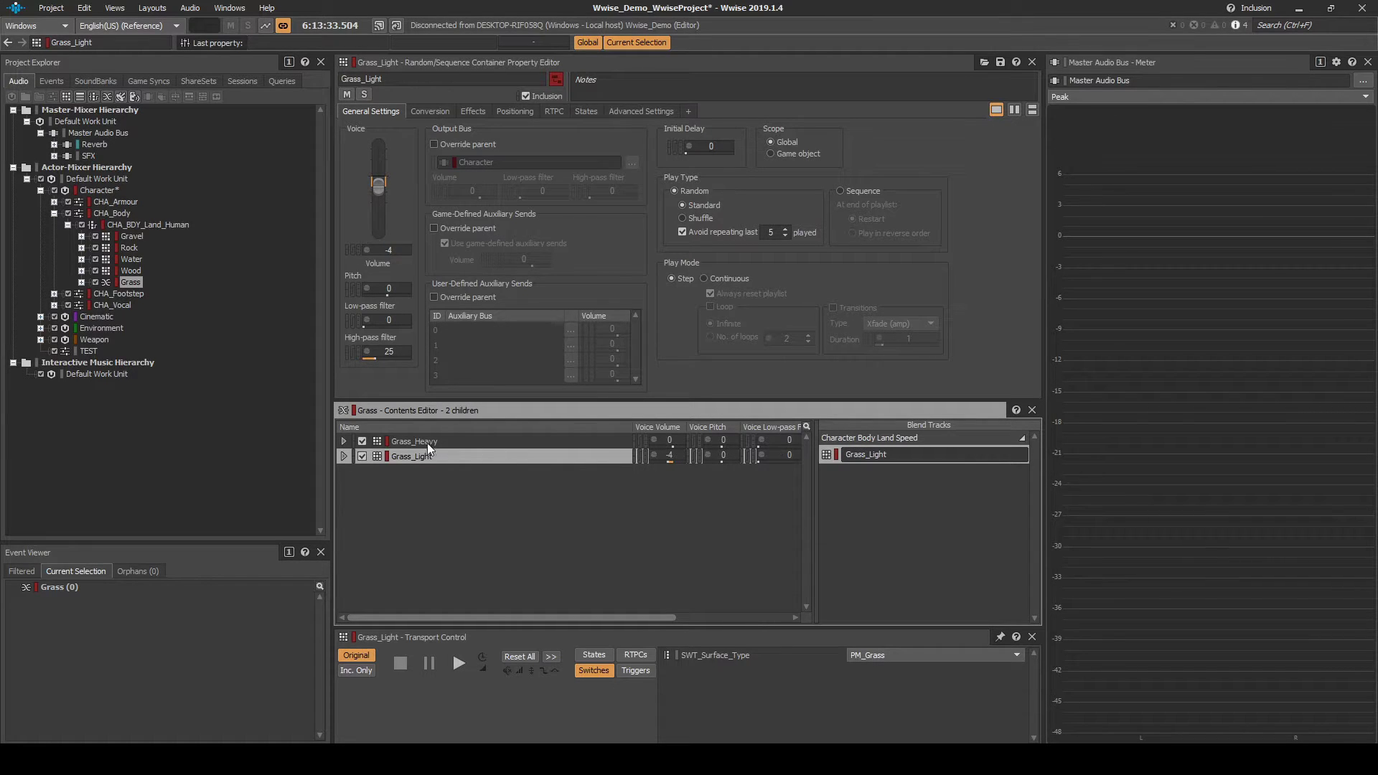
left_click_drag(428, 443, 878, 452)
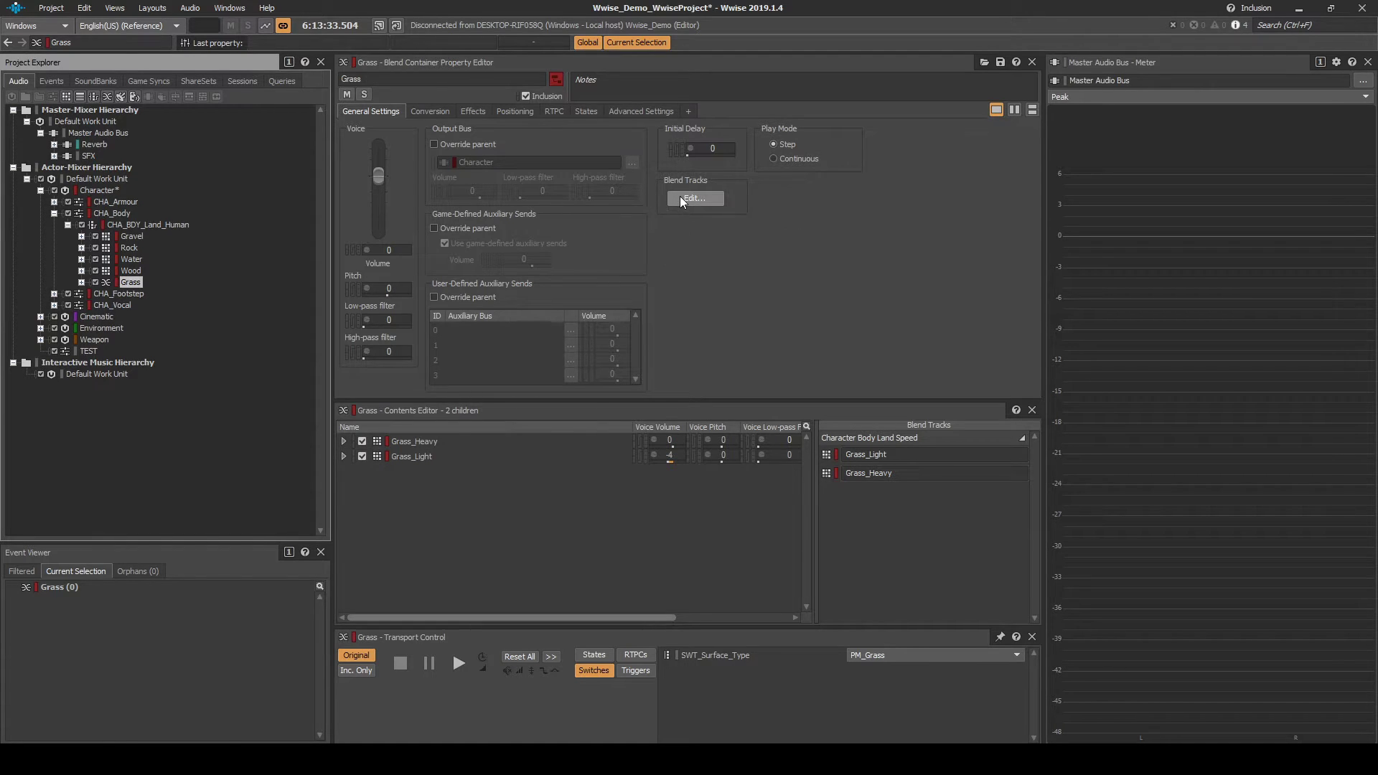
Turn on crossfade for the blend track and drive it with GP_Character_Speed.
left_click(680, 197)
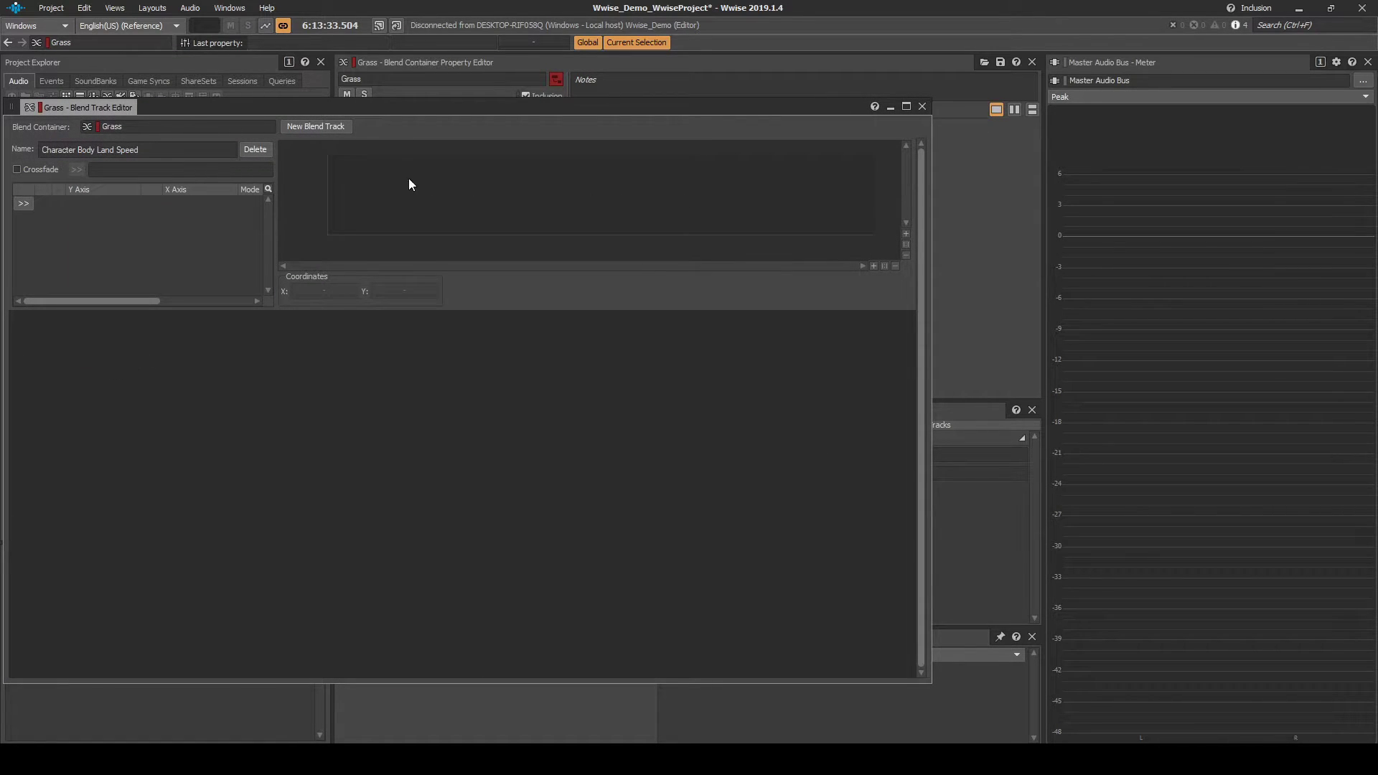
left_click(25, 169)
left_click(76, 170)
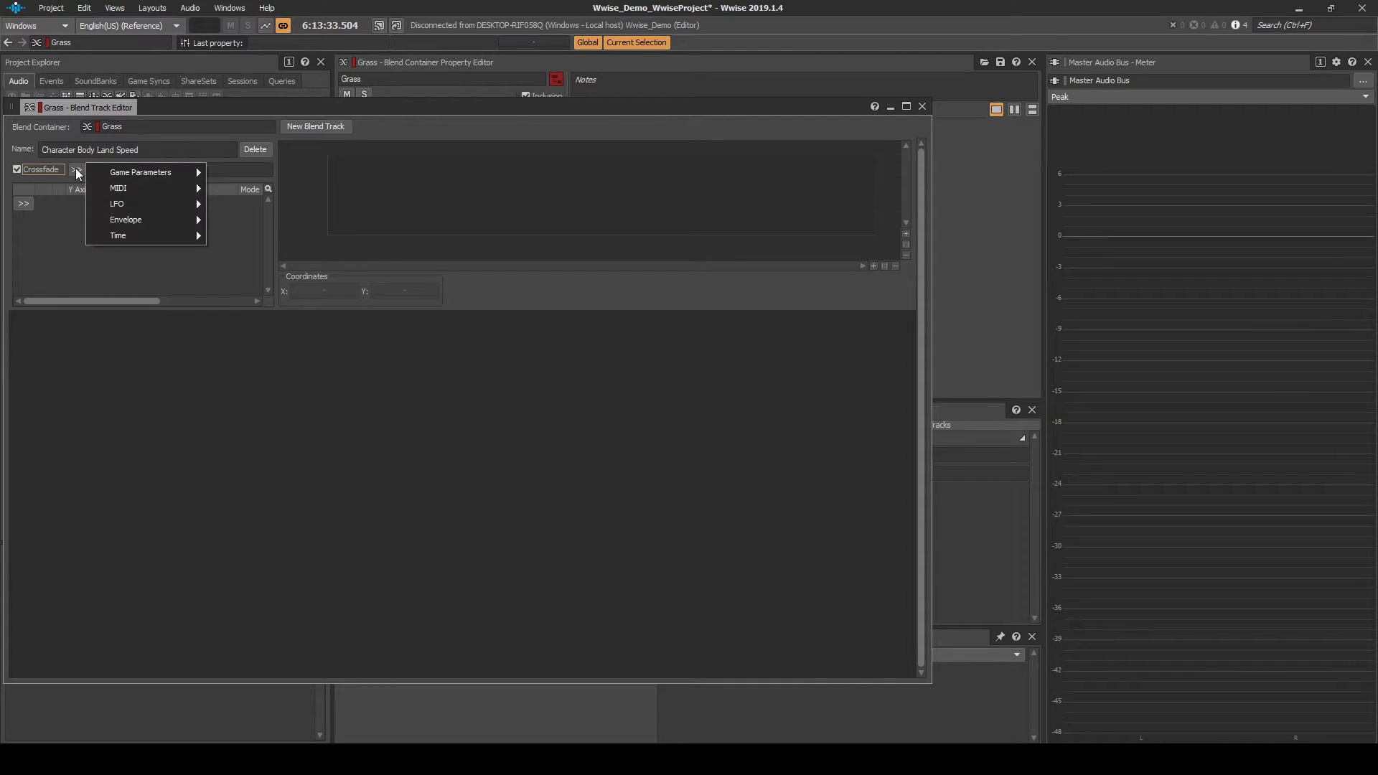
mouse_move(142, 172)
left_click(255, 191)
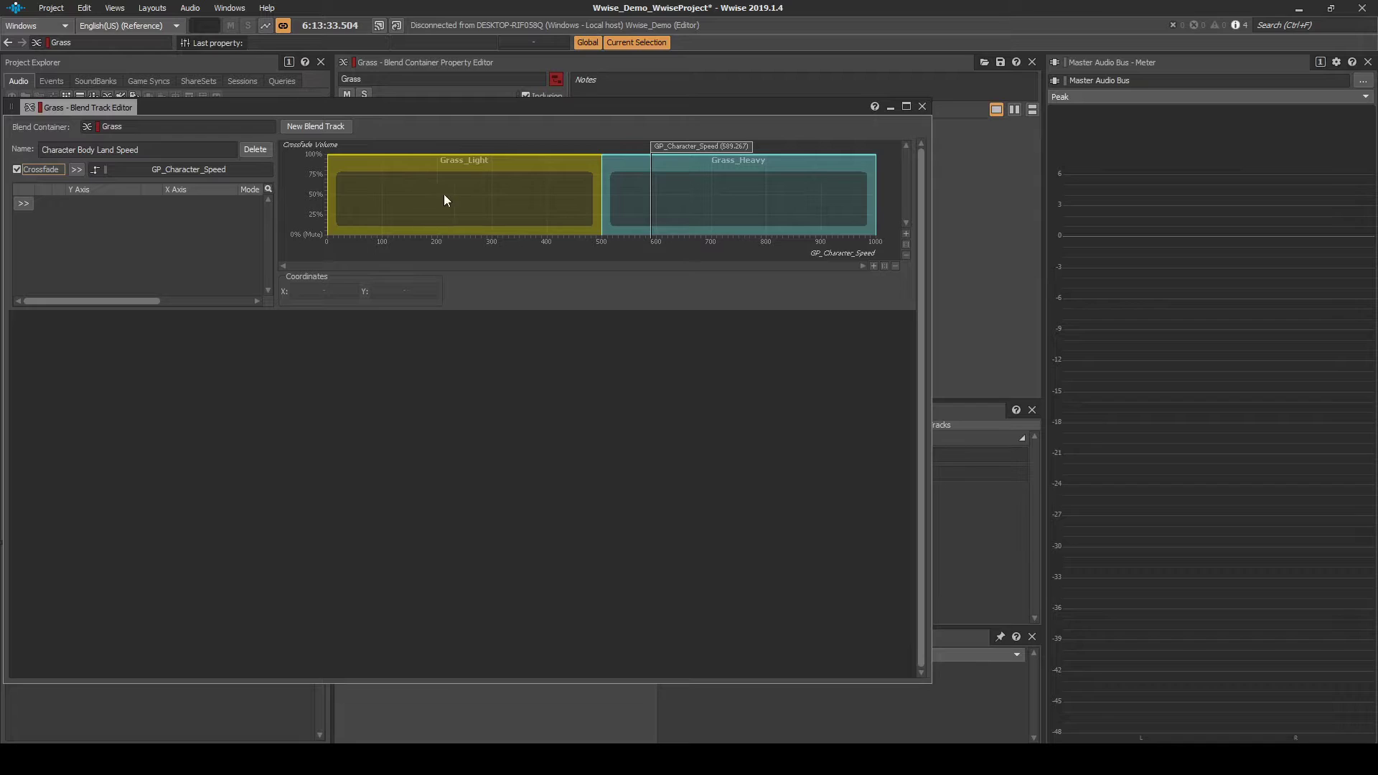
Set Grass_Light's end point and Grass_Heavy's start point to 350.
left_click(596, 191)
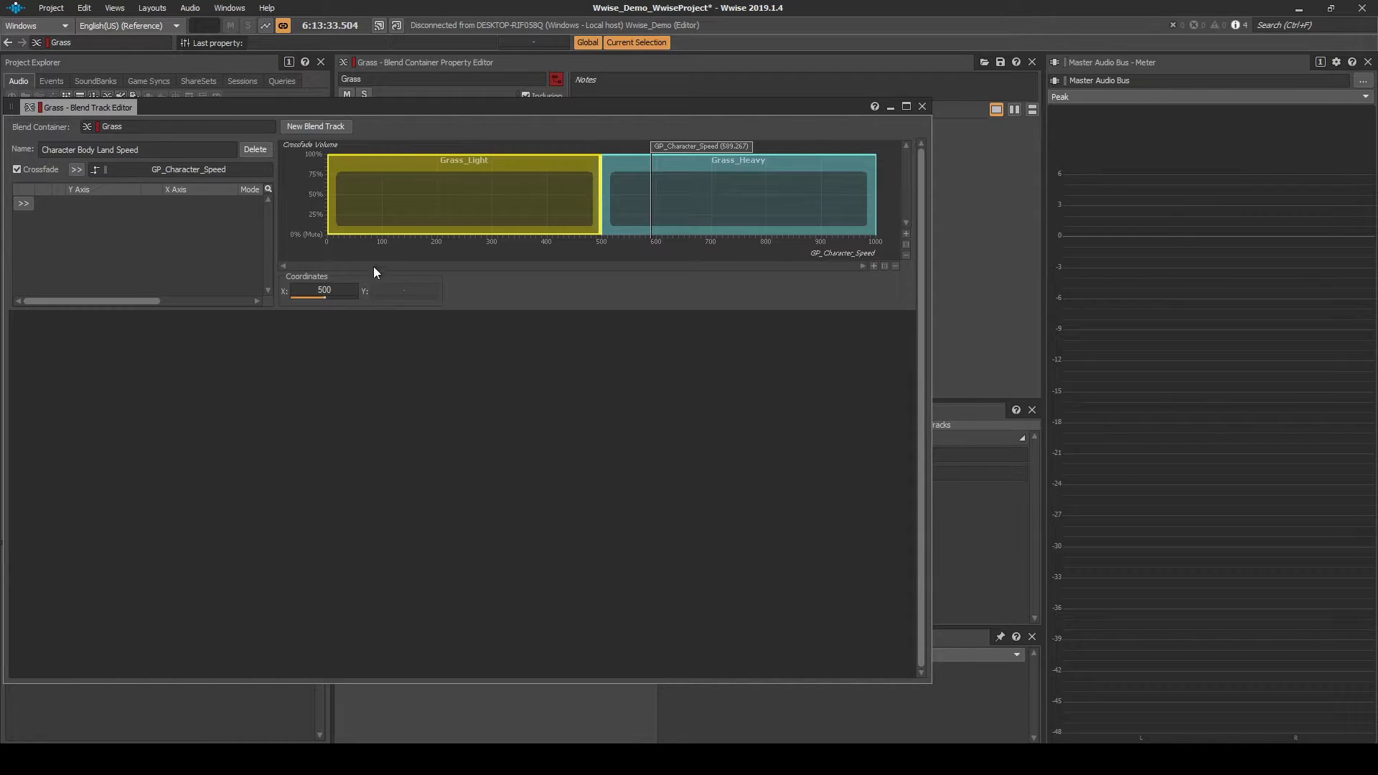
double_click(346, 291)
type("350")
key("Return")
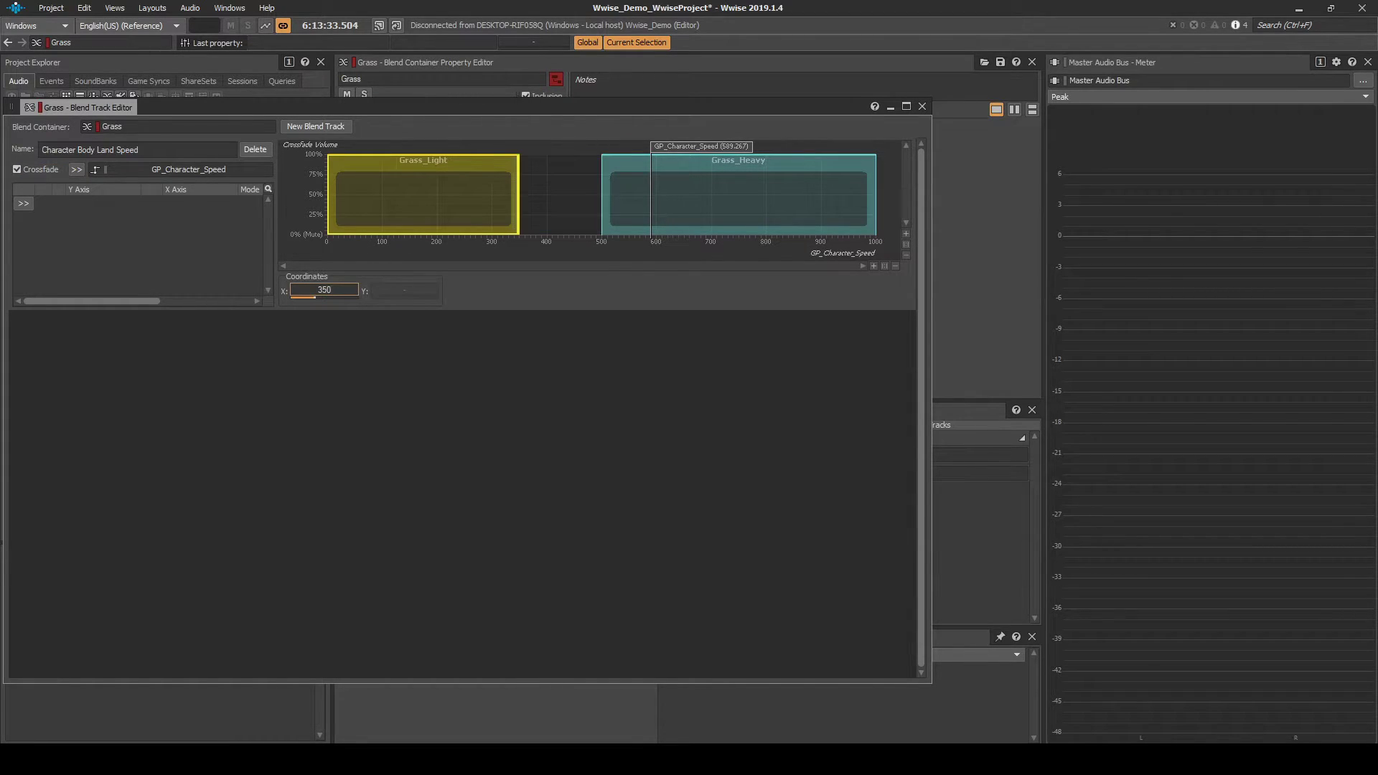
left_click(602, 197)
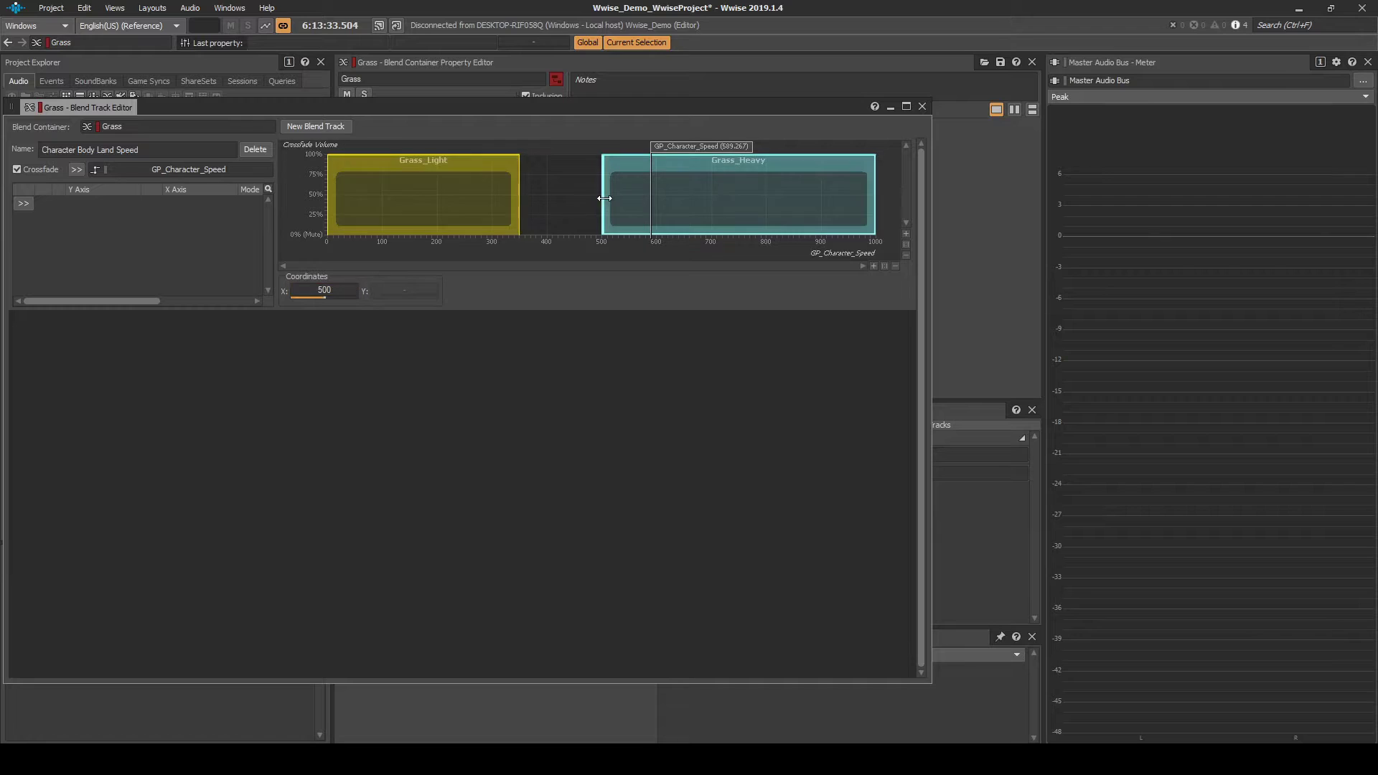
double_click(340, 290)
type("350")
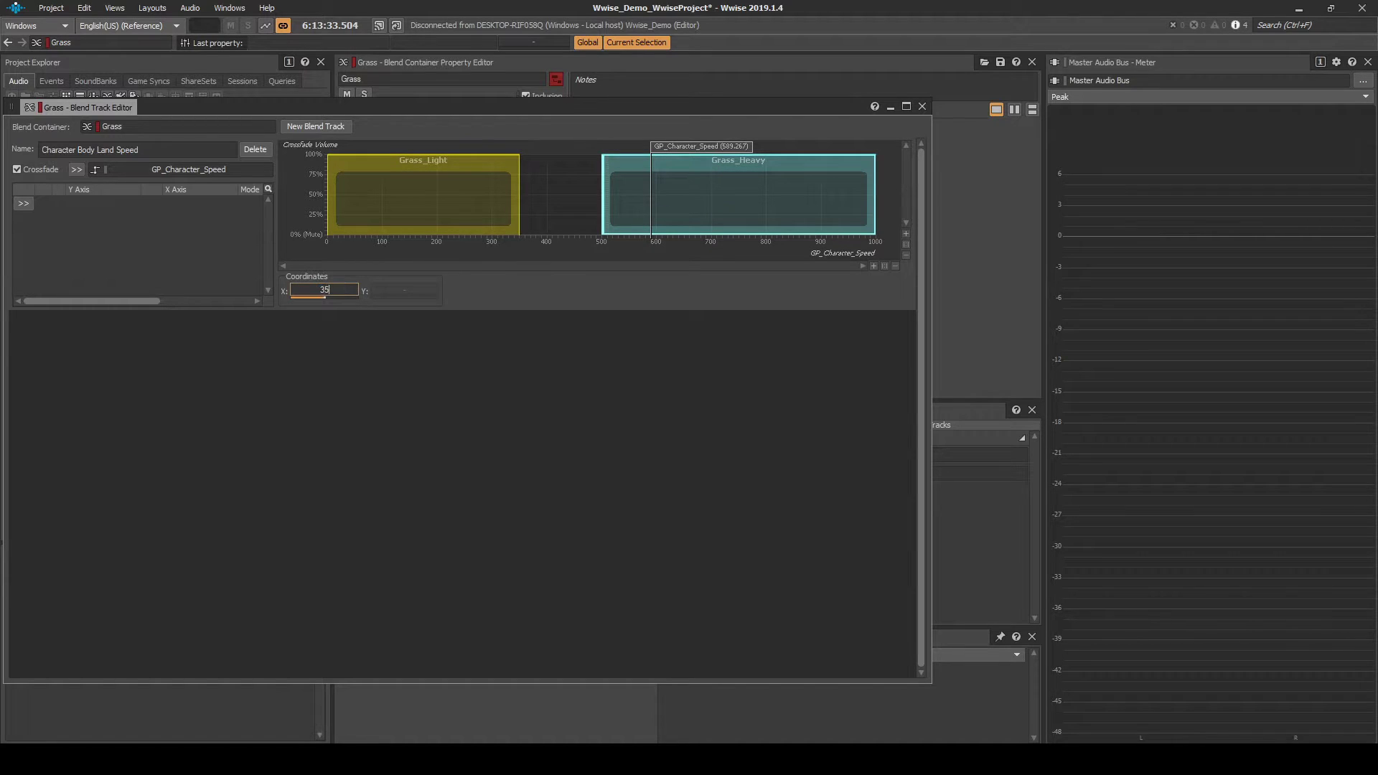
key("Return")
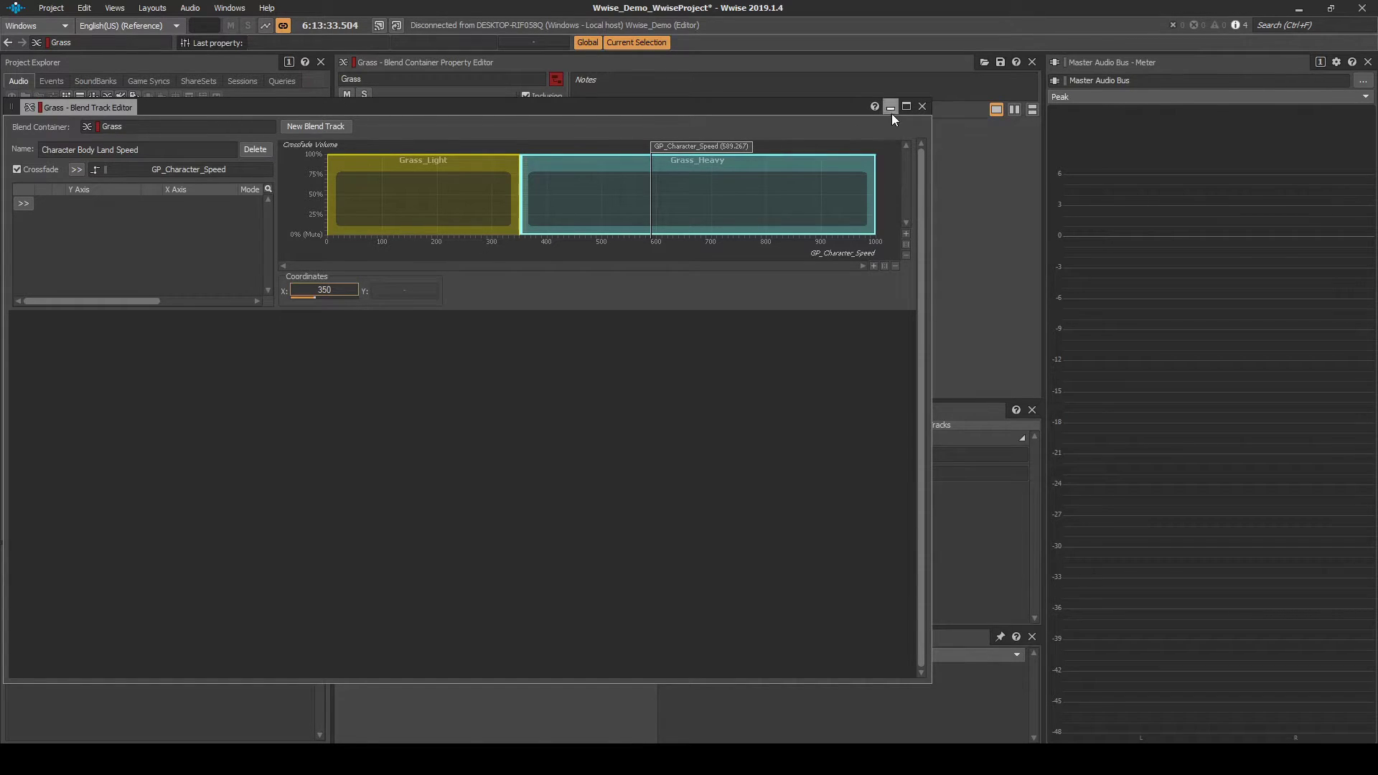
left_click(922, 107)
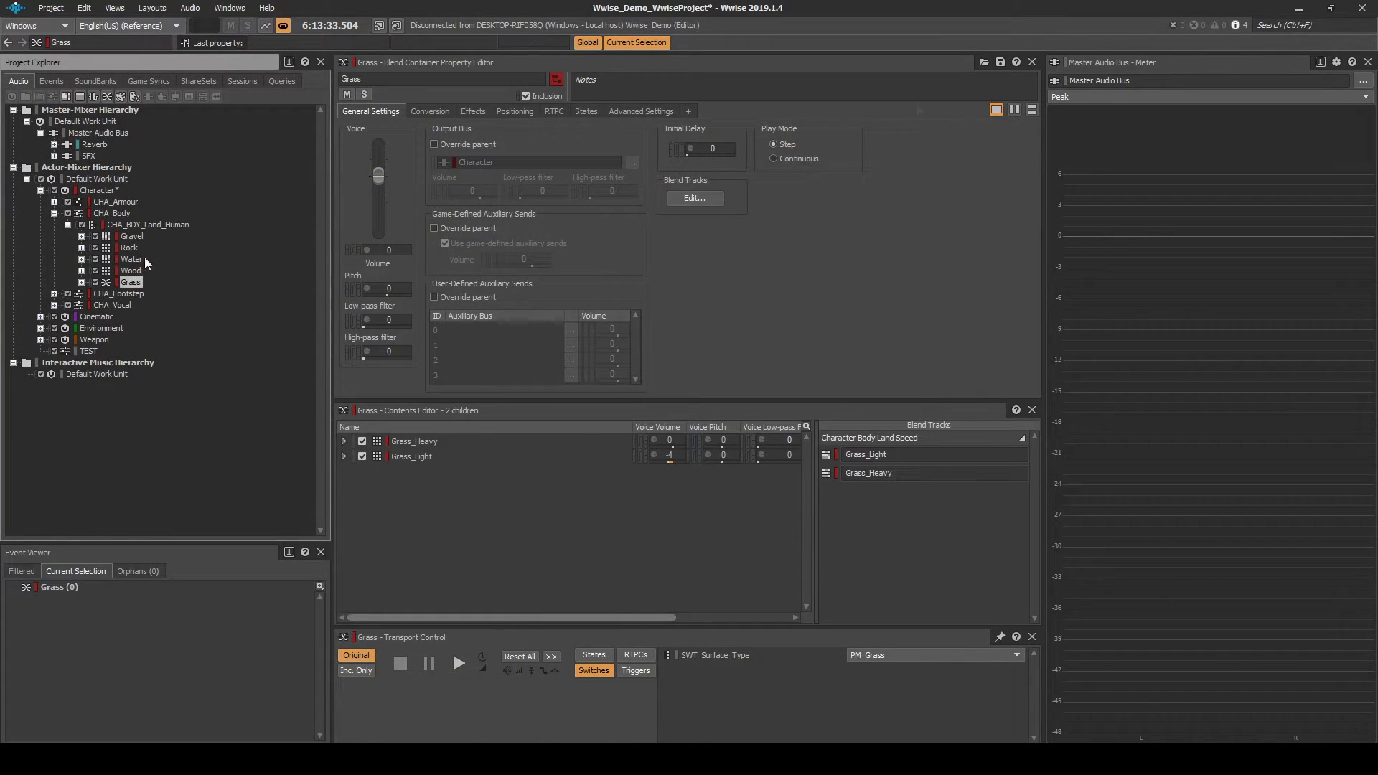
Duplicate the Grass blend container and rename the copies for other surfaces, starting with Gravel.
left_click(154, 225)
key("Down")
key("Down")
key("Down")
key("ctrl+d")
key("ctrl+d")
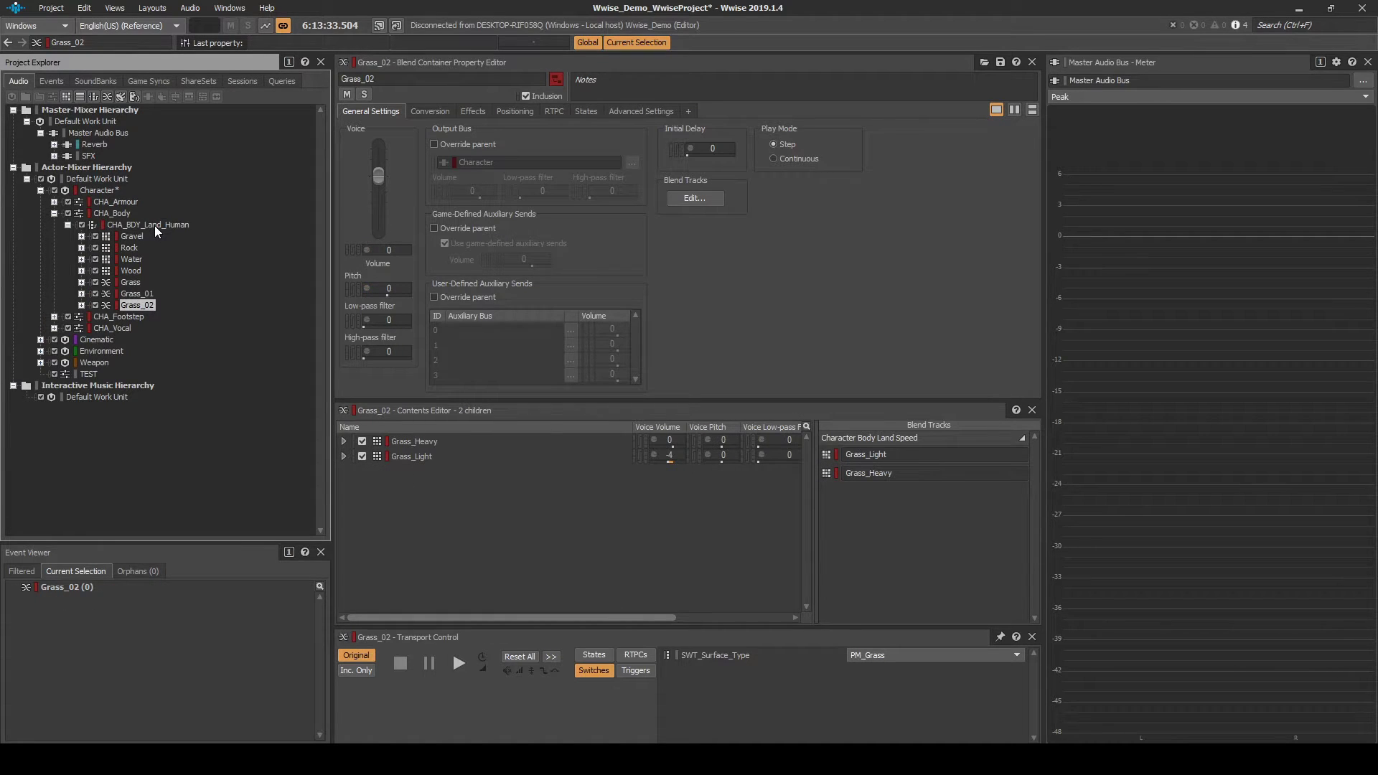
key("ctrl+d")
key("ctrl+d")
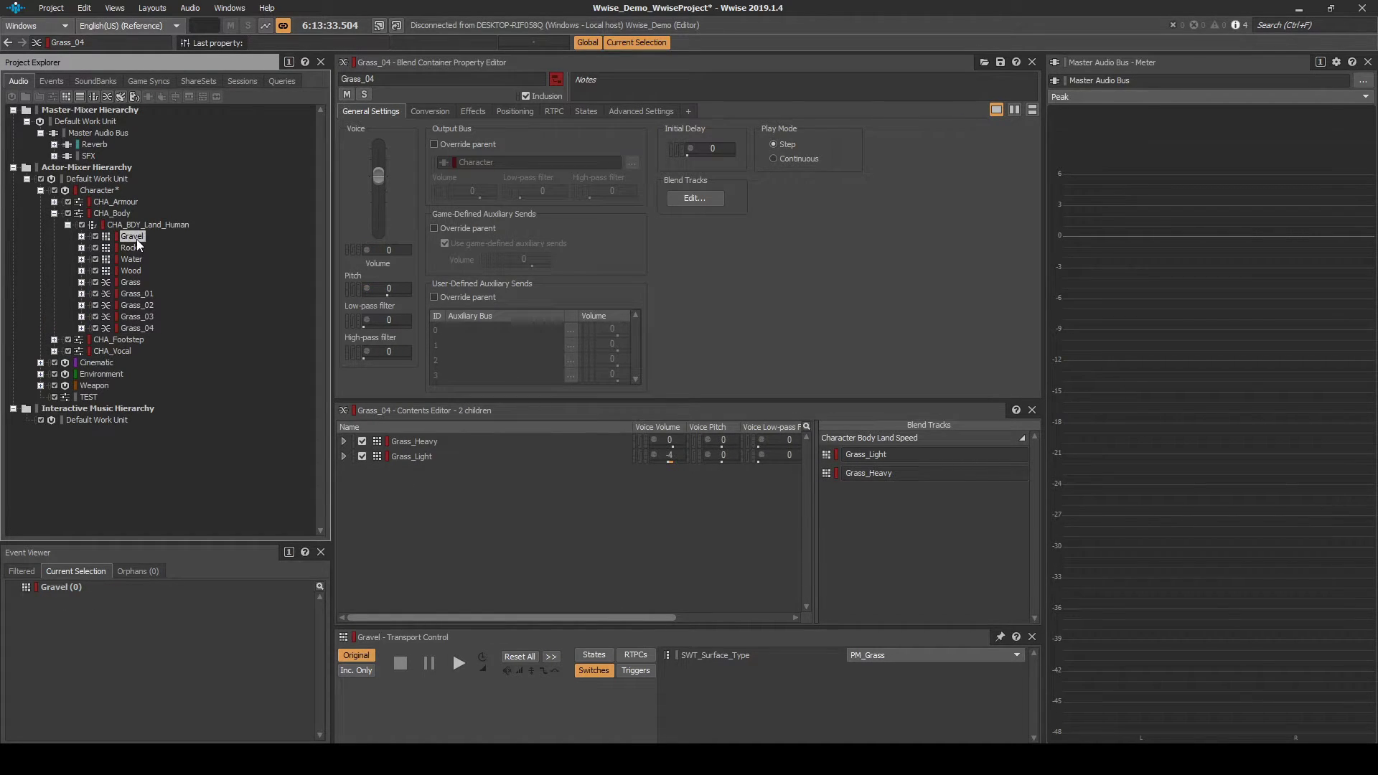
left_click(137, 240)
key("F2")
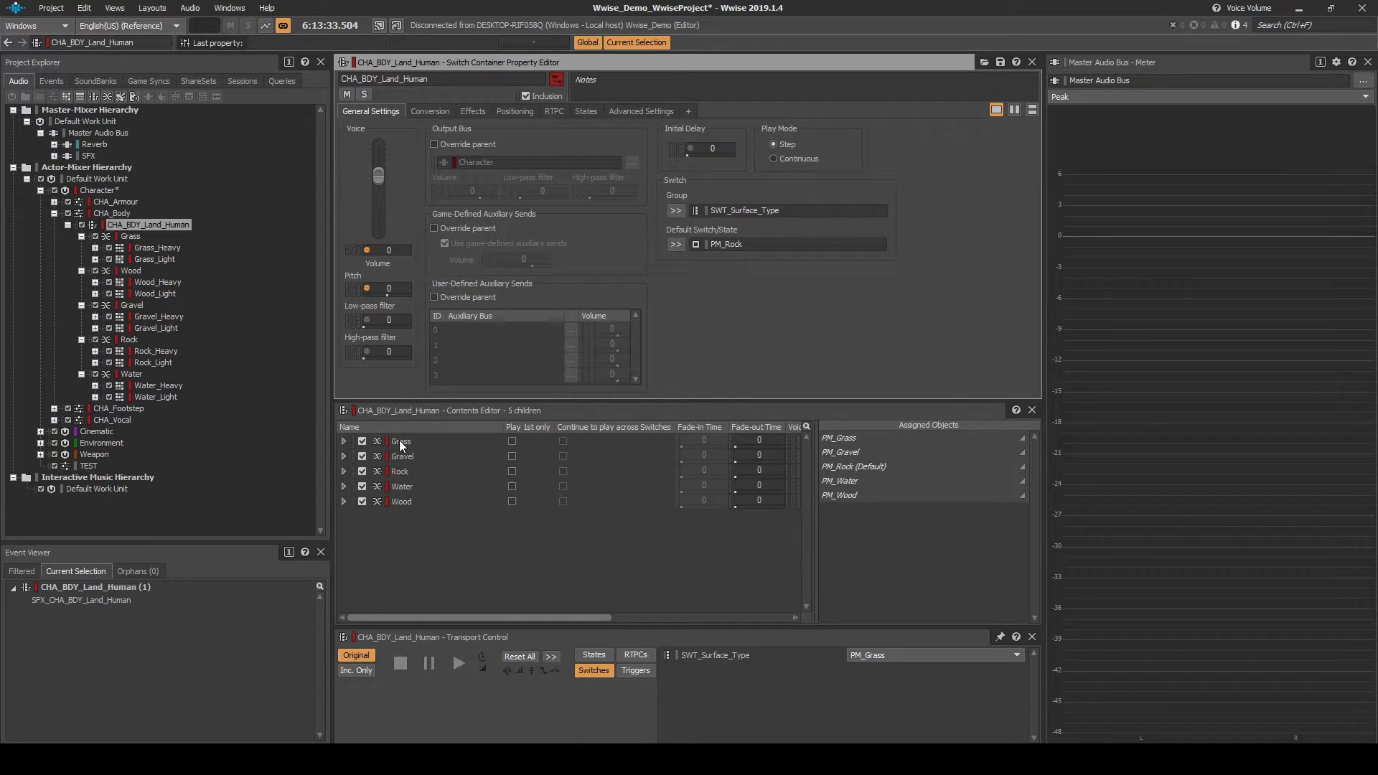
Assign Grass, Gravel and another surface container to their PM_ surface switches.
left_click_drag(400, 440, 880, 442)
left_click_drag(405, 455, 842, 475)
left_click_drag(399, 472, 853, 501)
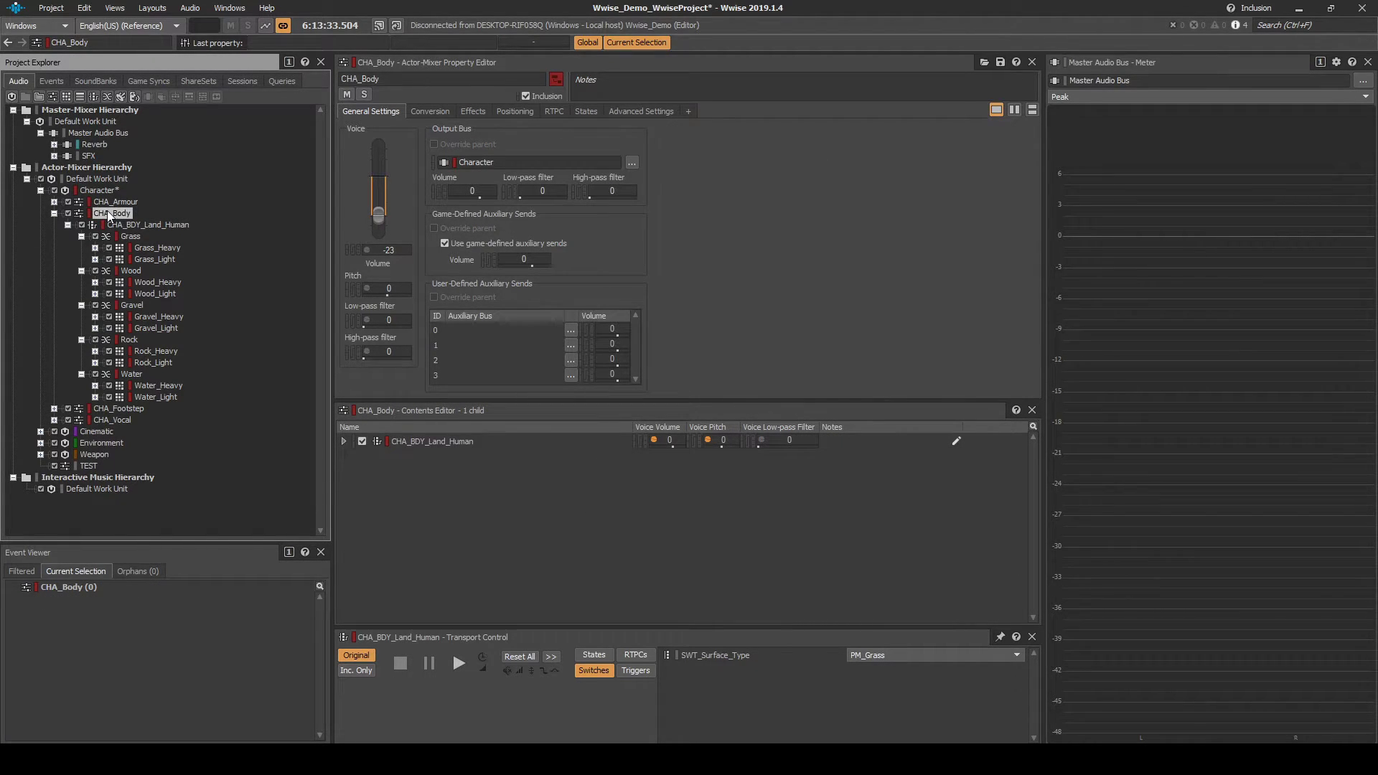
In CHA_Body's Advanced Settings, enable the sound instance limit at 2, applied globally.
left_click(615, 110)
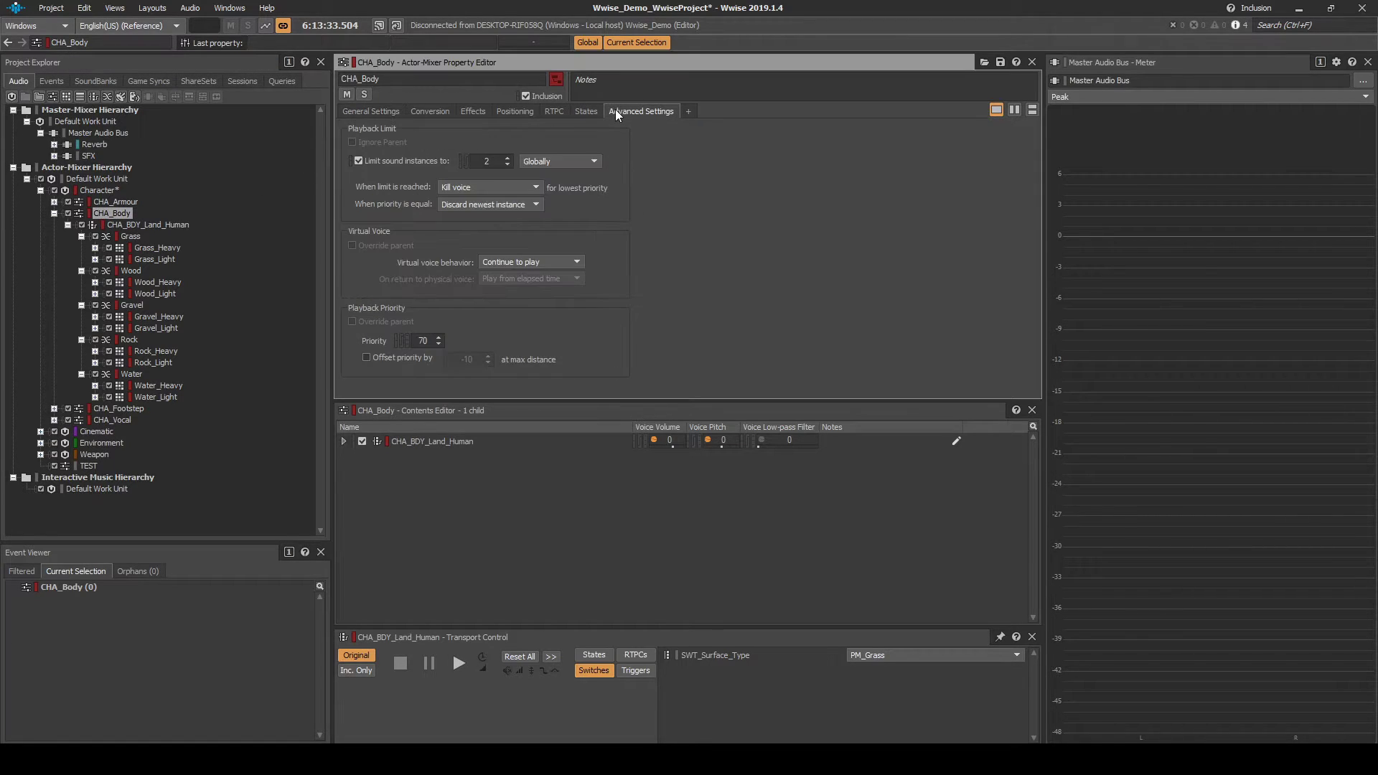
left_click(496, 161)
key("Return")
left_click(51, 8)
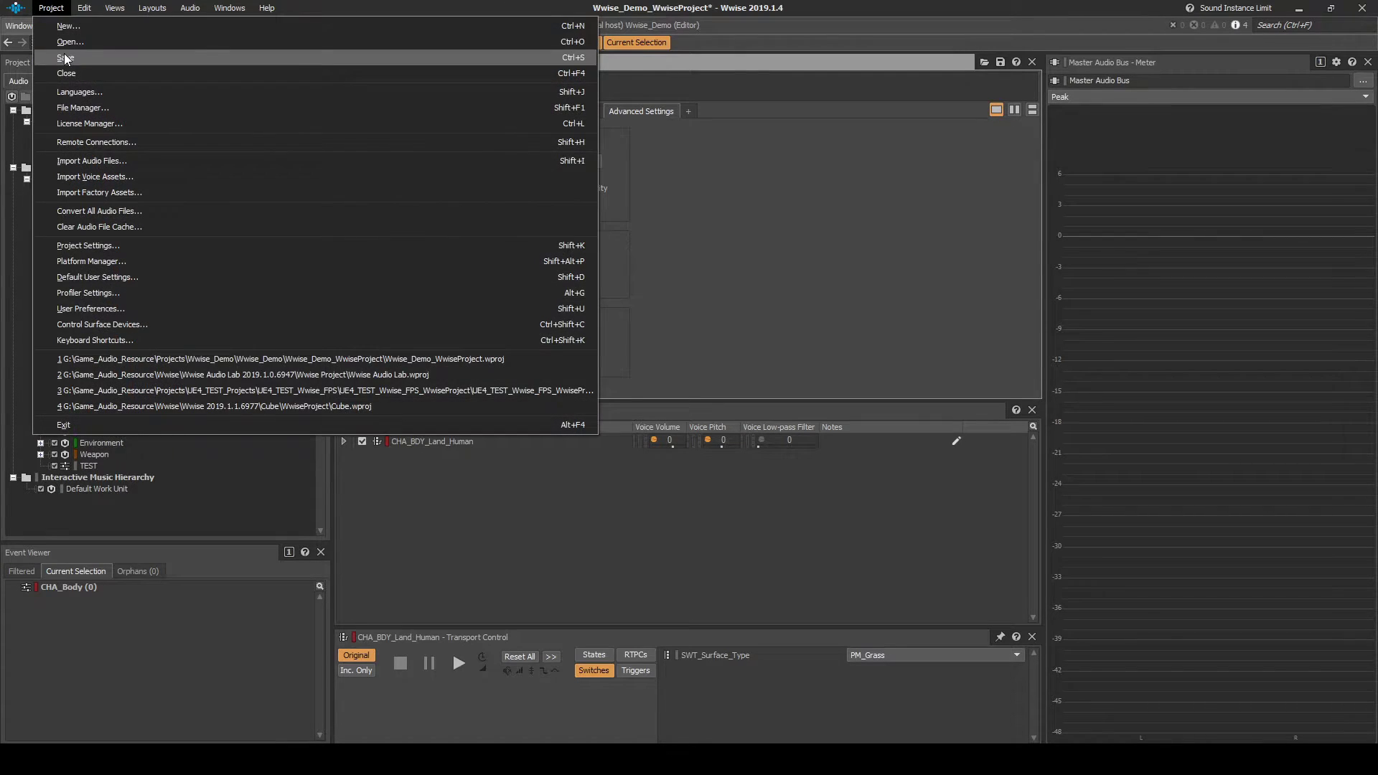
Save the Wwise project and generate the selected soundbanks from the SoundBank layout.
left_click(64, 55)
left_click(147, 10)
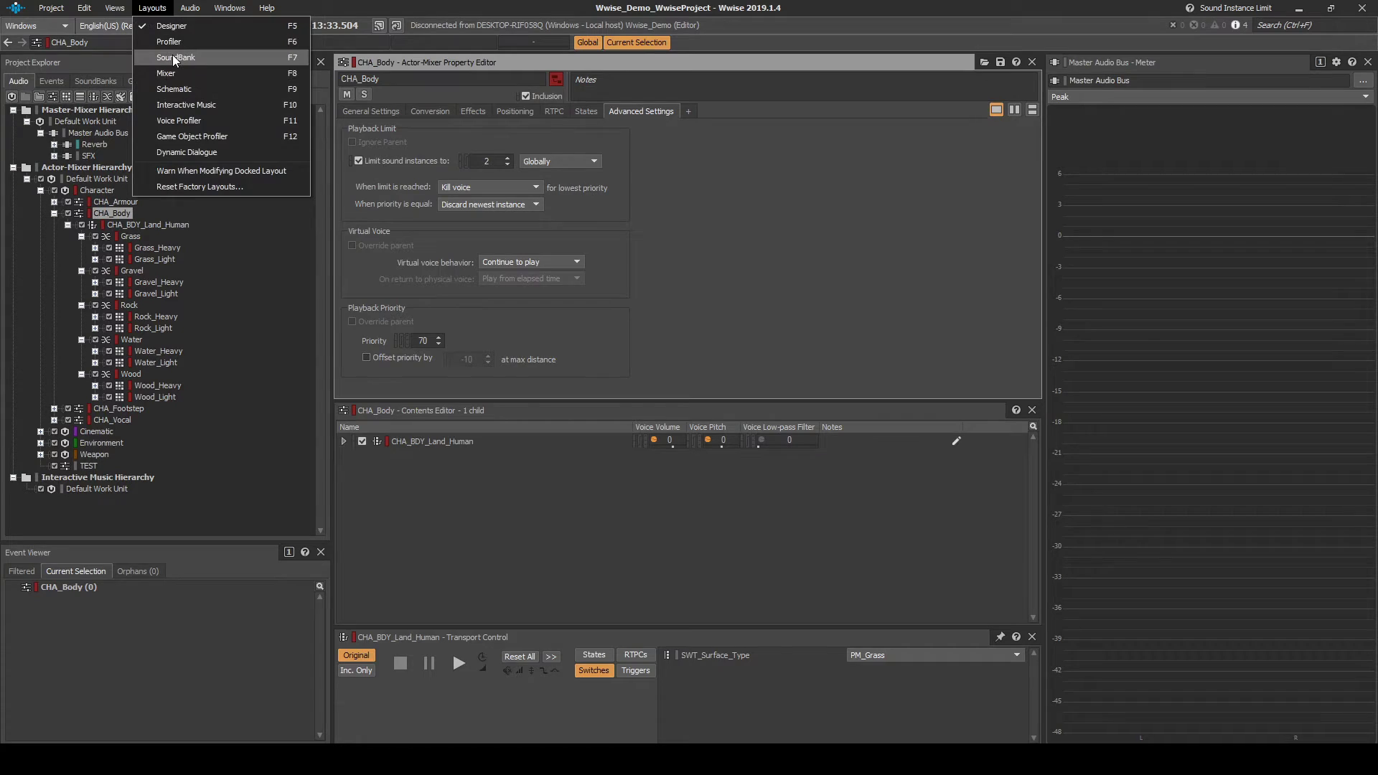
left_click(173, 56)
left_click(665, 95)
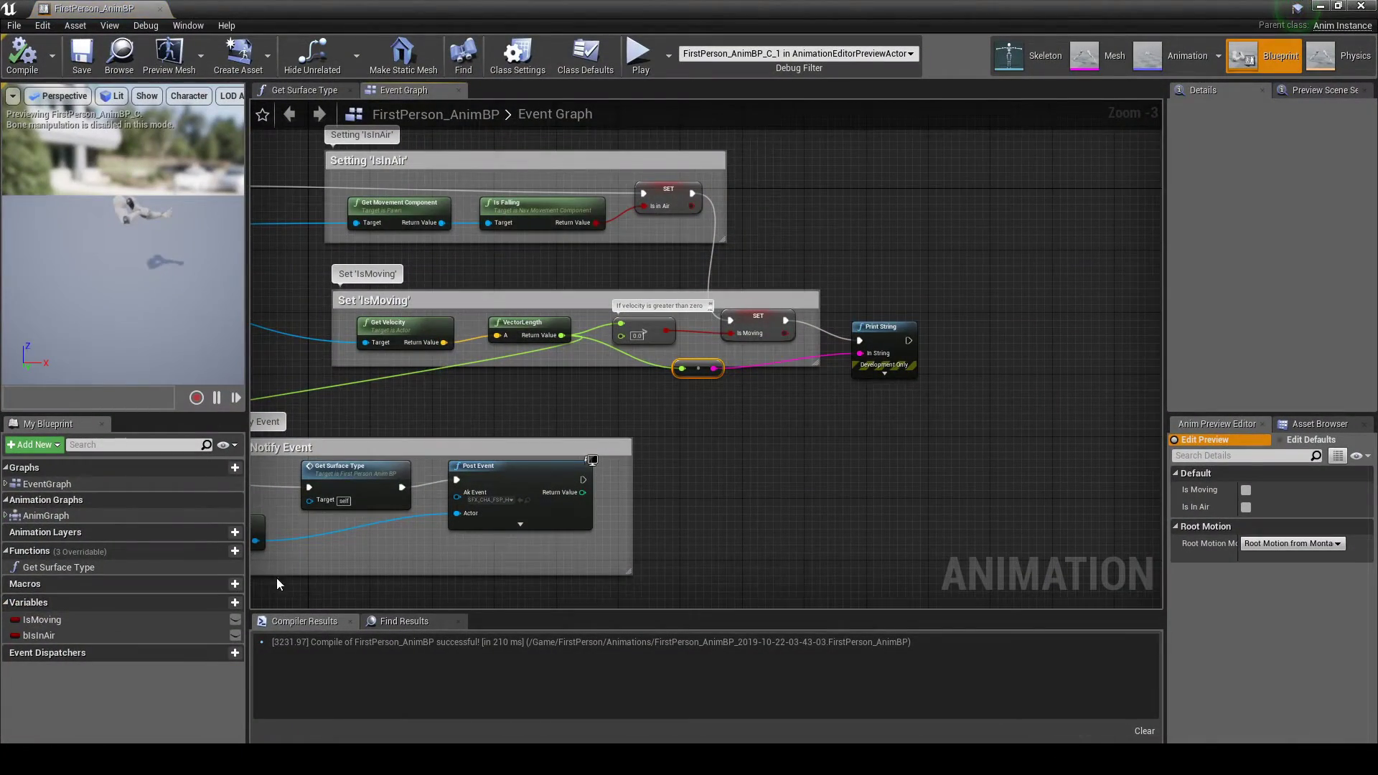
Disconnect the landing notify event from Get Surface Type and shift the SFX Body Land comment right.
mouse_move(303, 593)
right_mouse_down()
mouse_move(930, 196)
mouse_move(932, 172)
right_mouse_up()
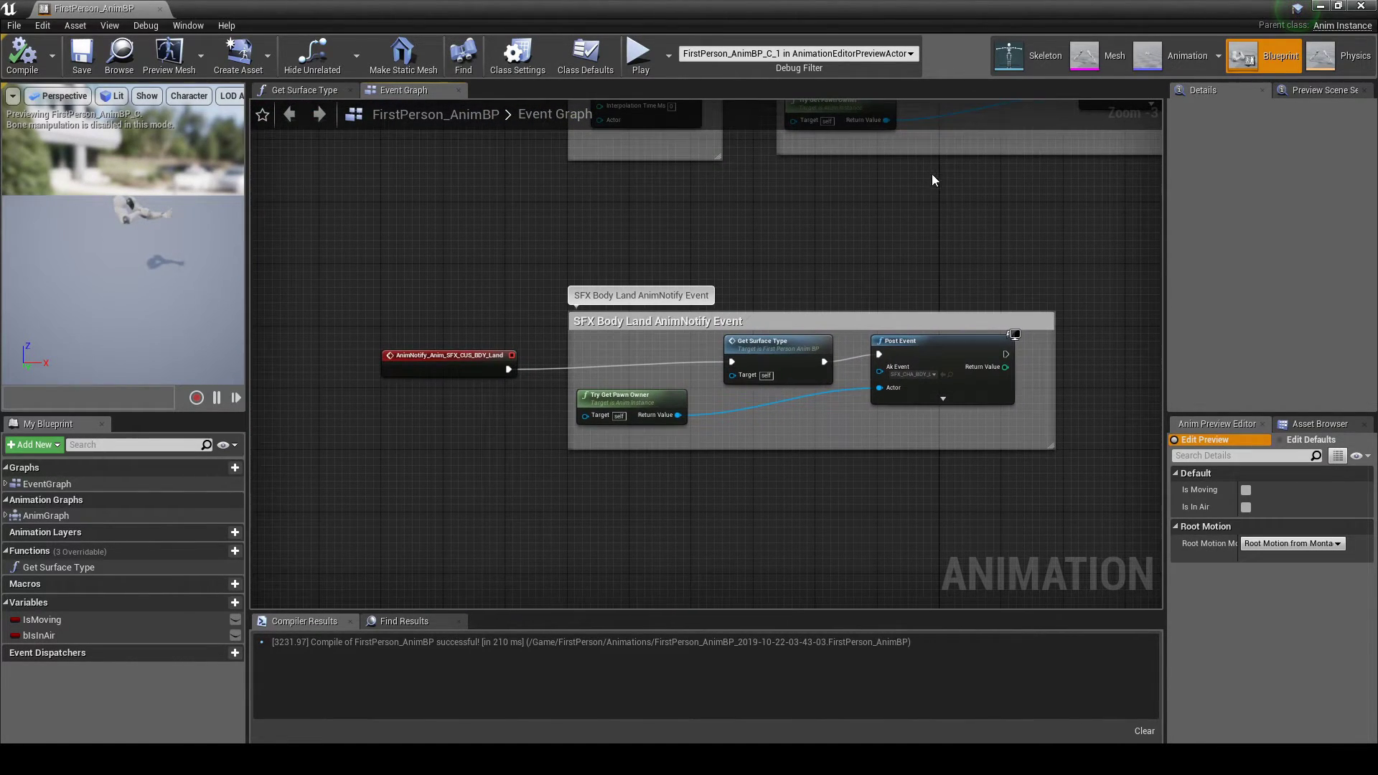
right_click_drag(495, 428, 440, 424)
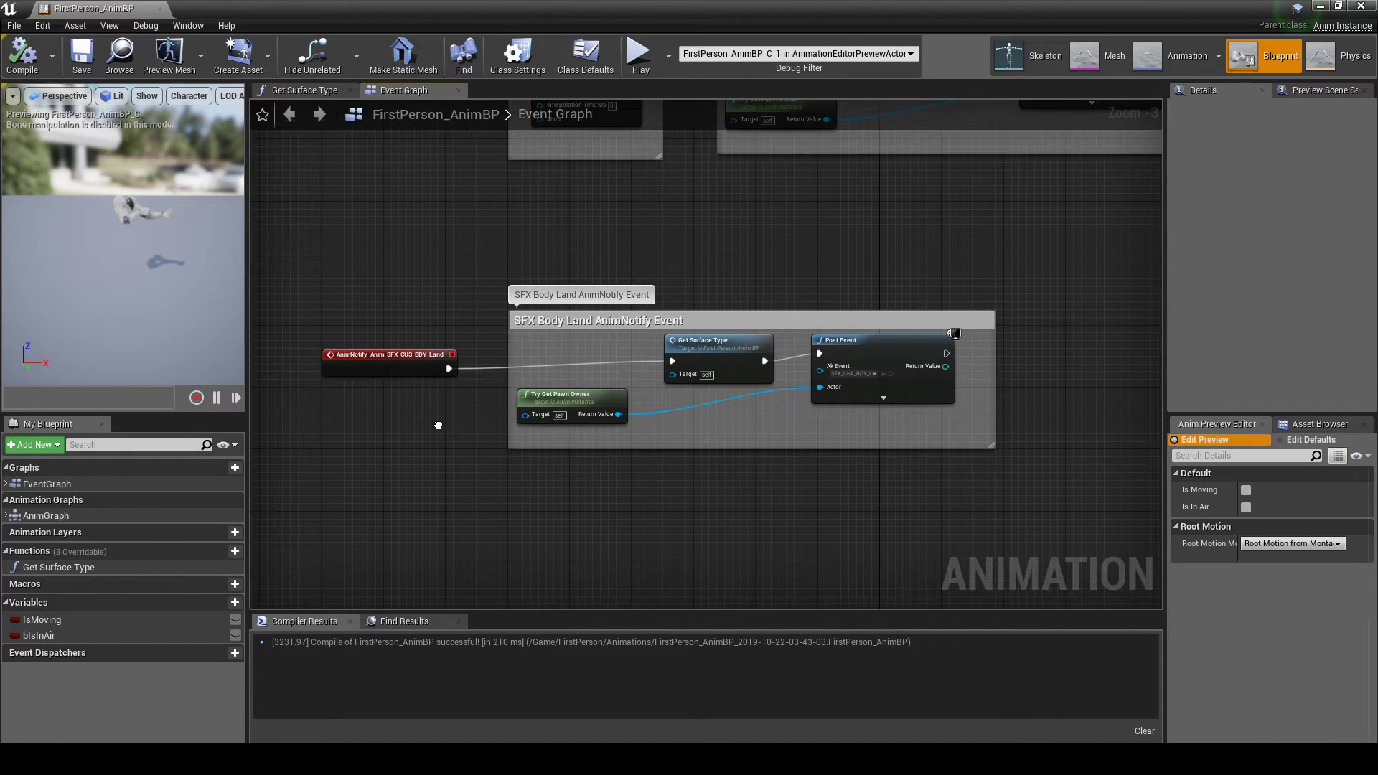
right_click(448, 369)
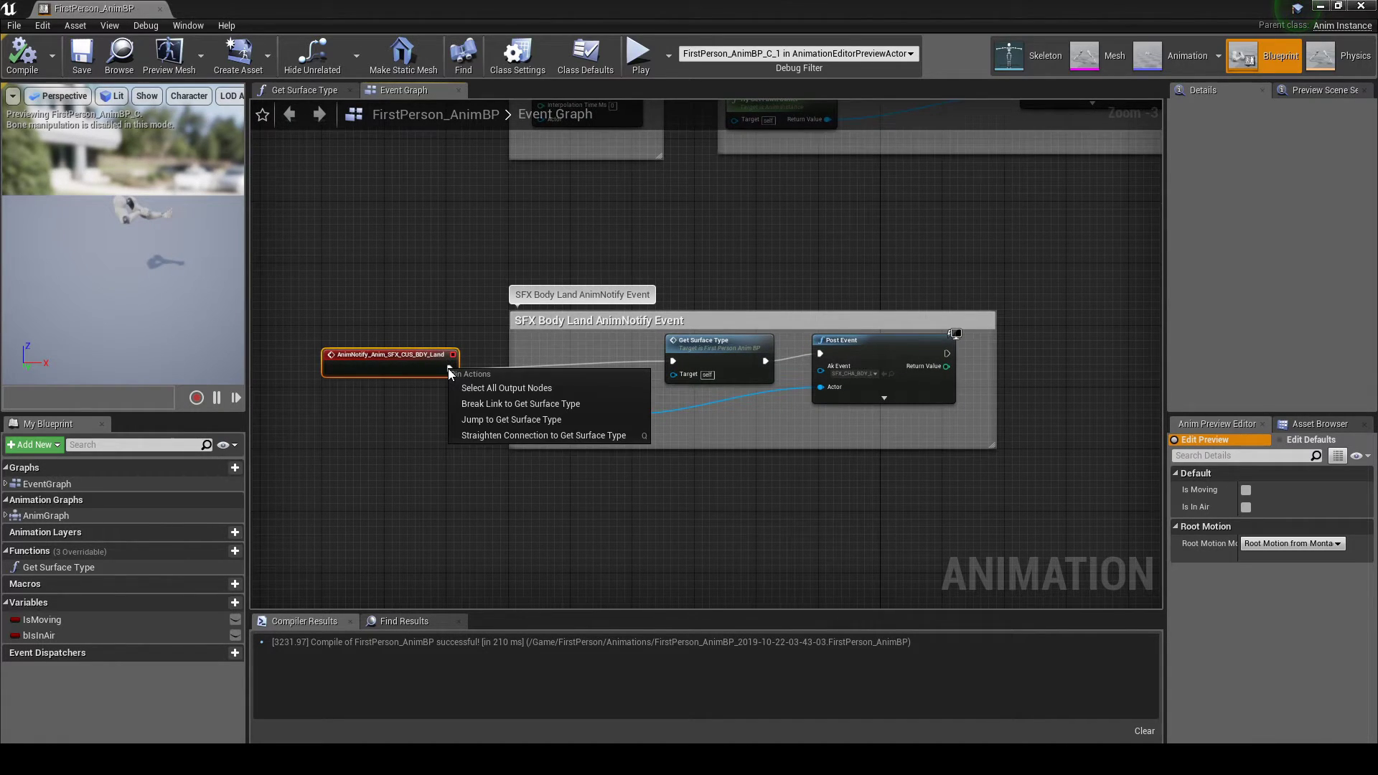
left_click(500, 403)
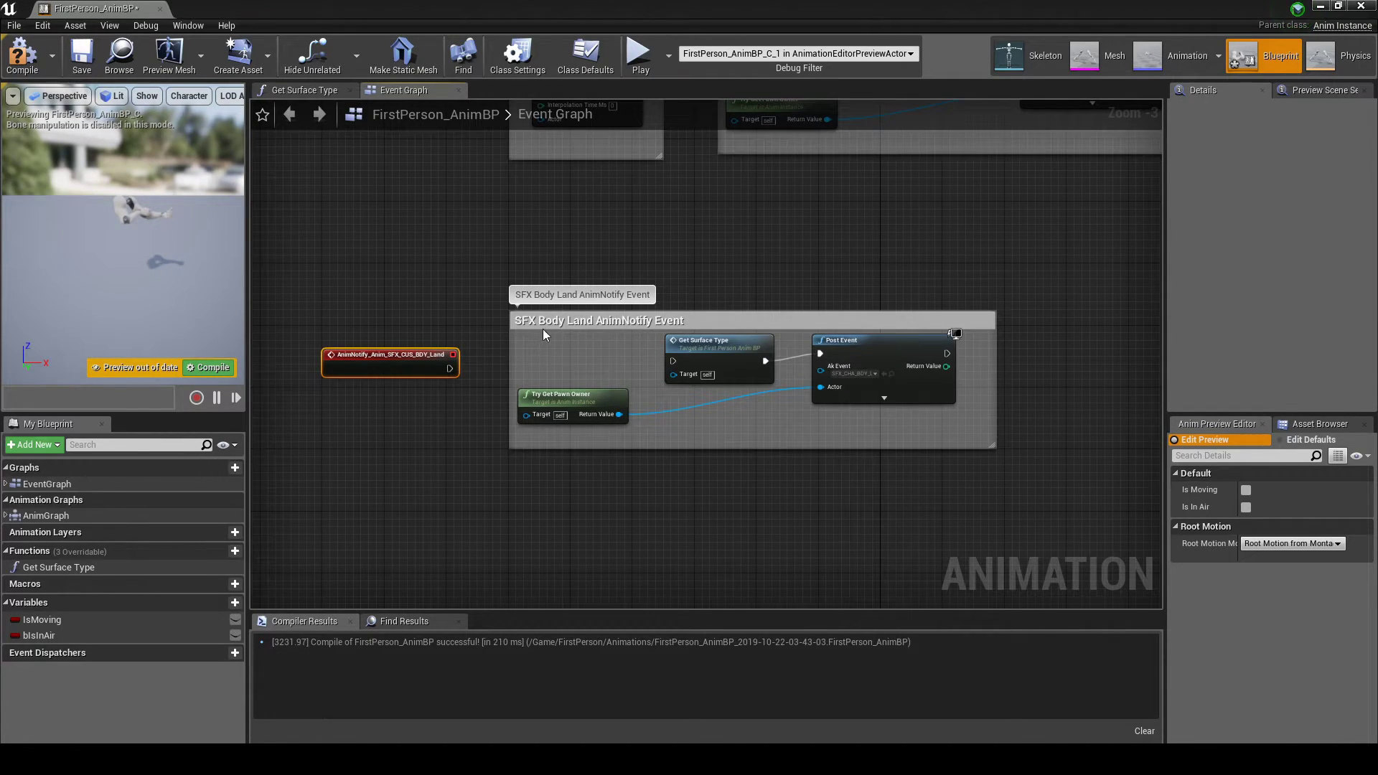
left_click_drag(555, 322, 795, 322)
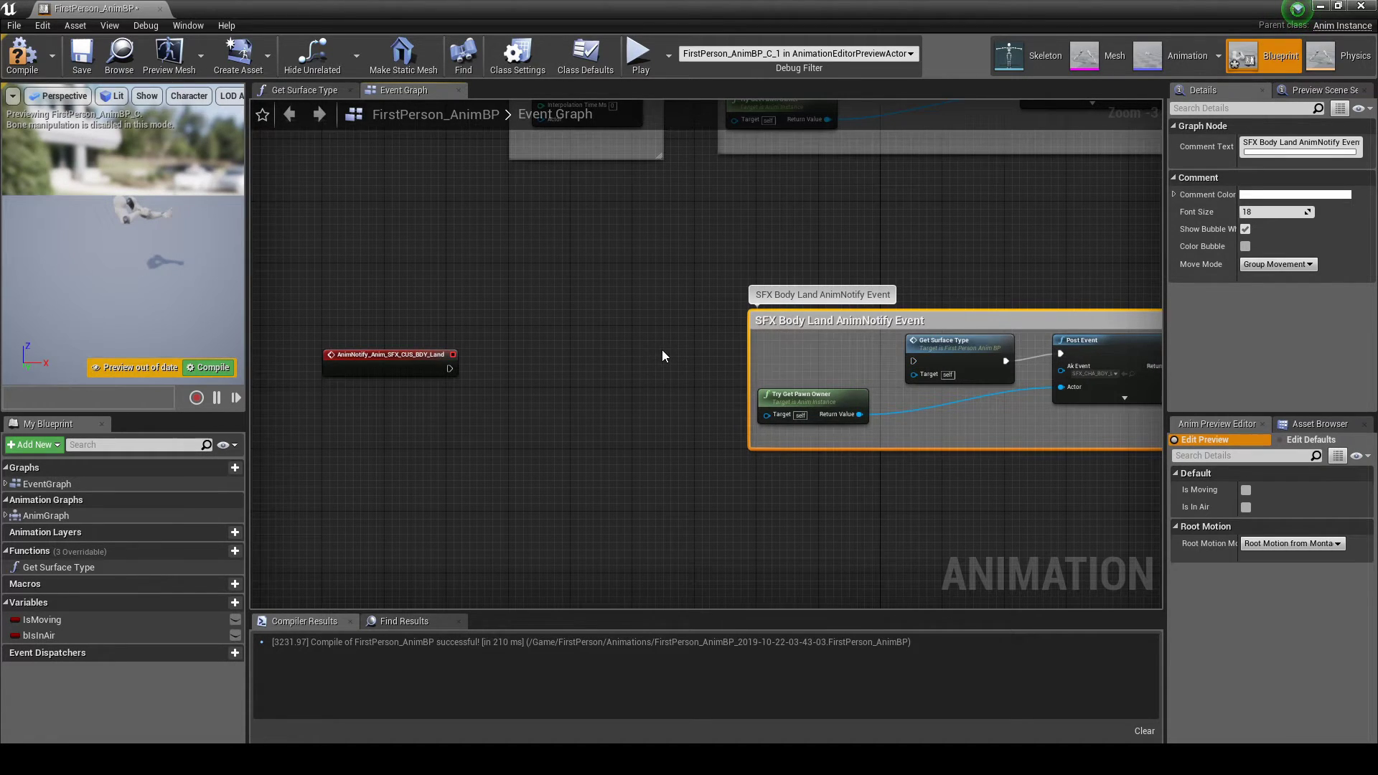
left_click_drag(784, 321, 762, 322)
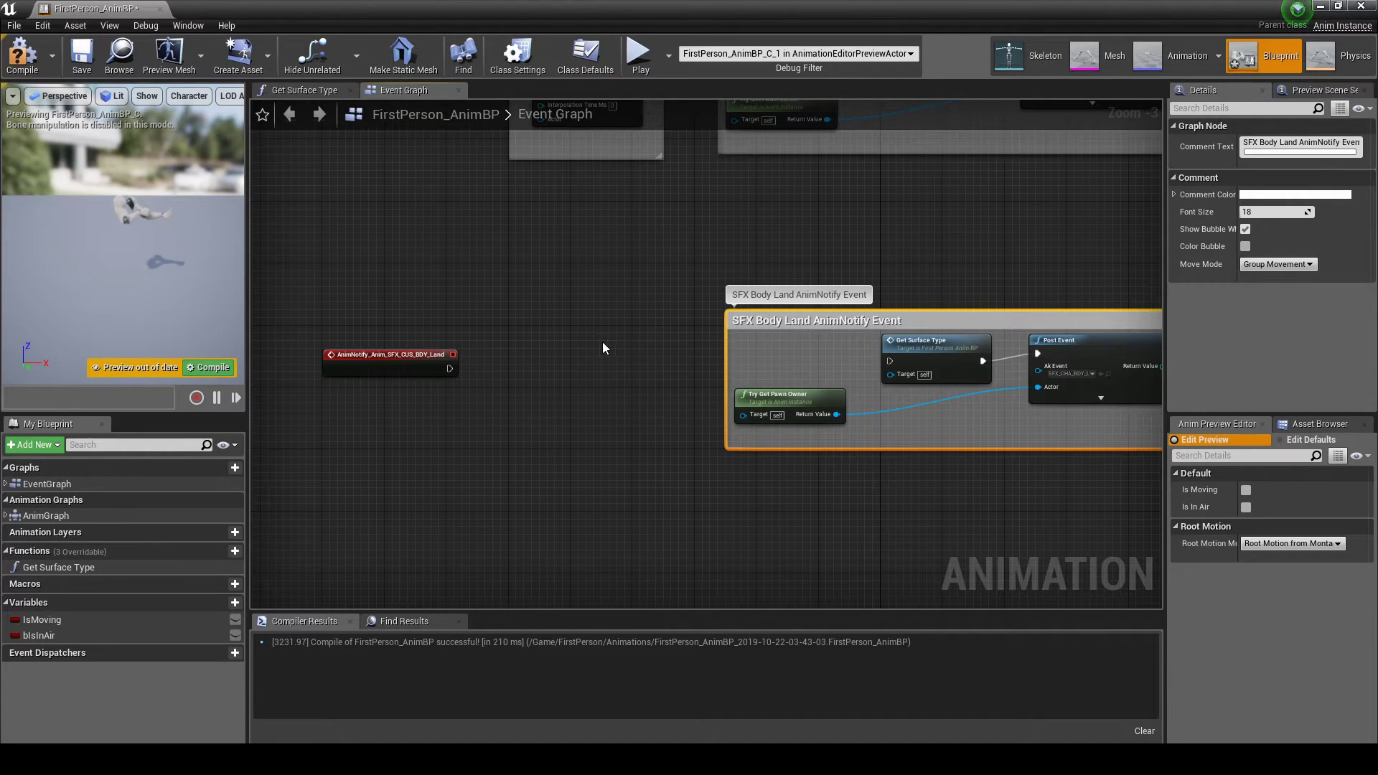
Place a Set RTPCValue node targeting GP_Character_Speed in the animation Event Graph.
right_click(566, 367)
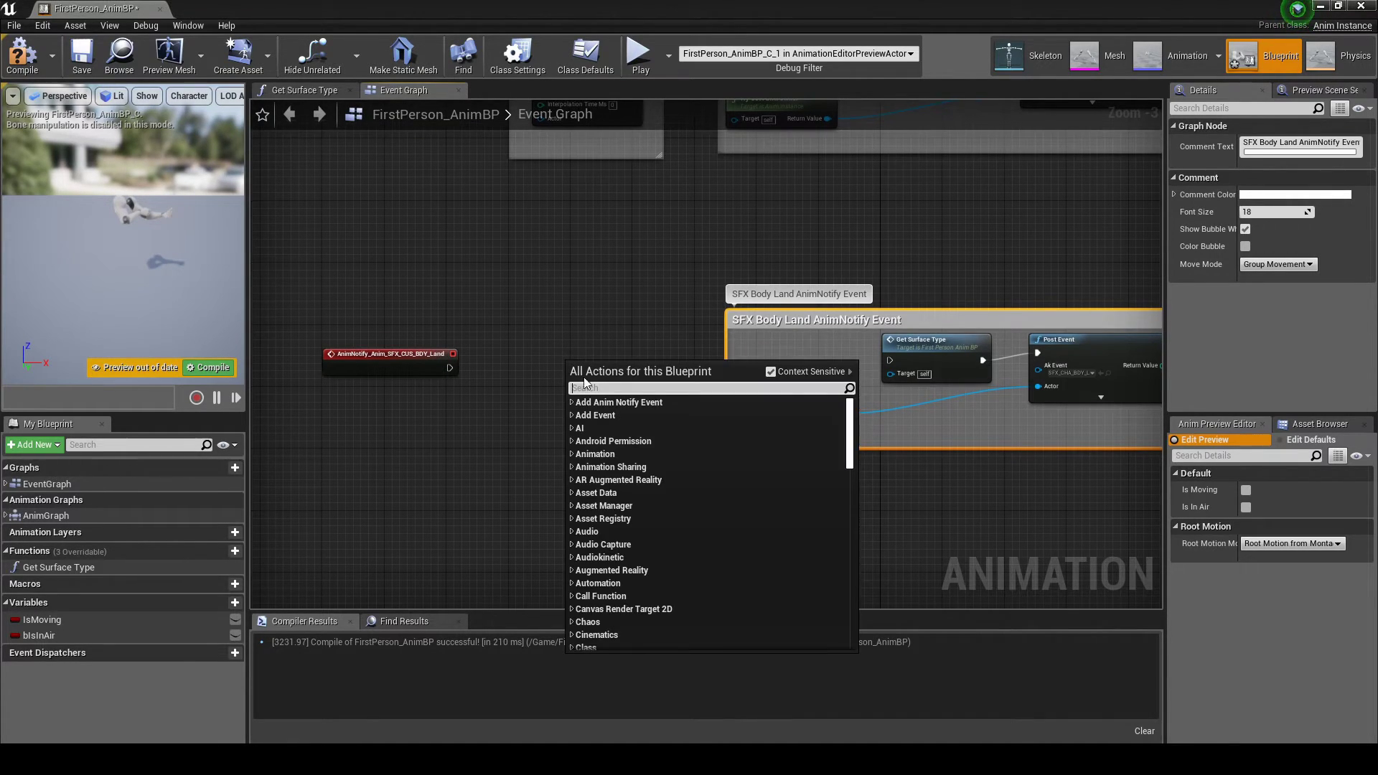
type("Set ")
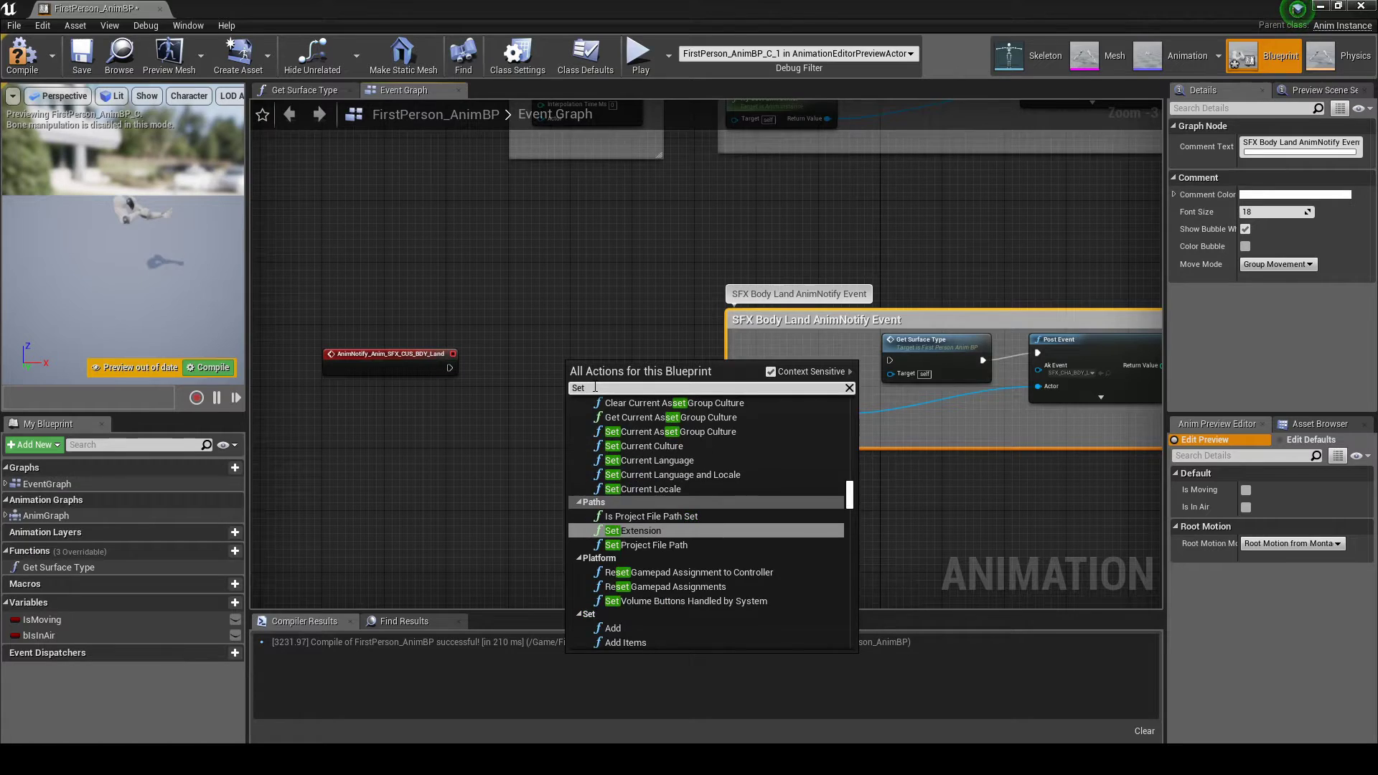
type("RTPCValue")
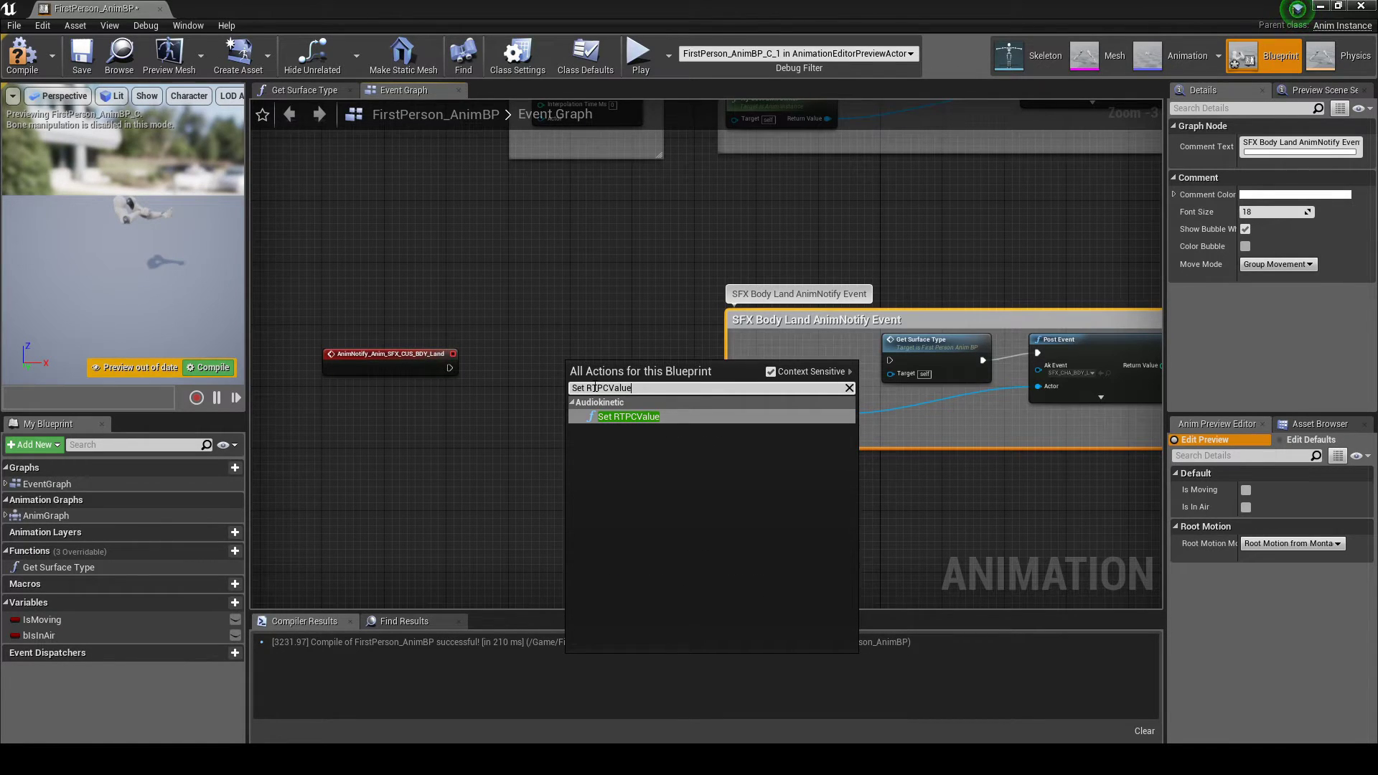
key("Return")
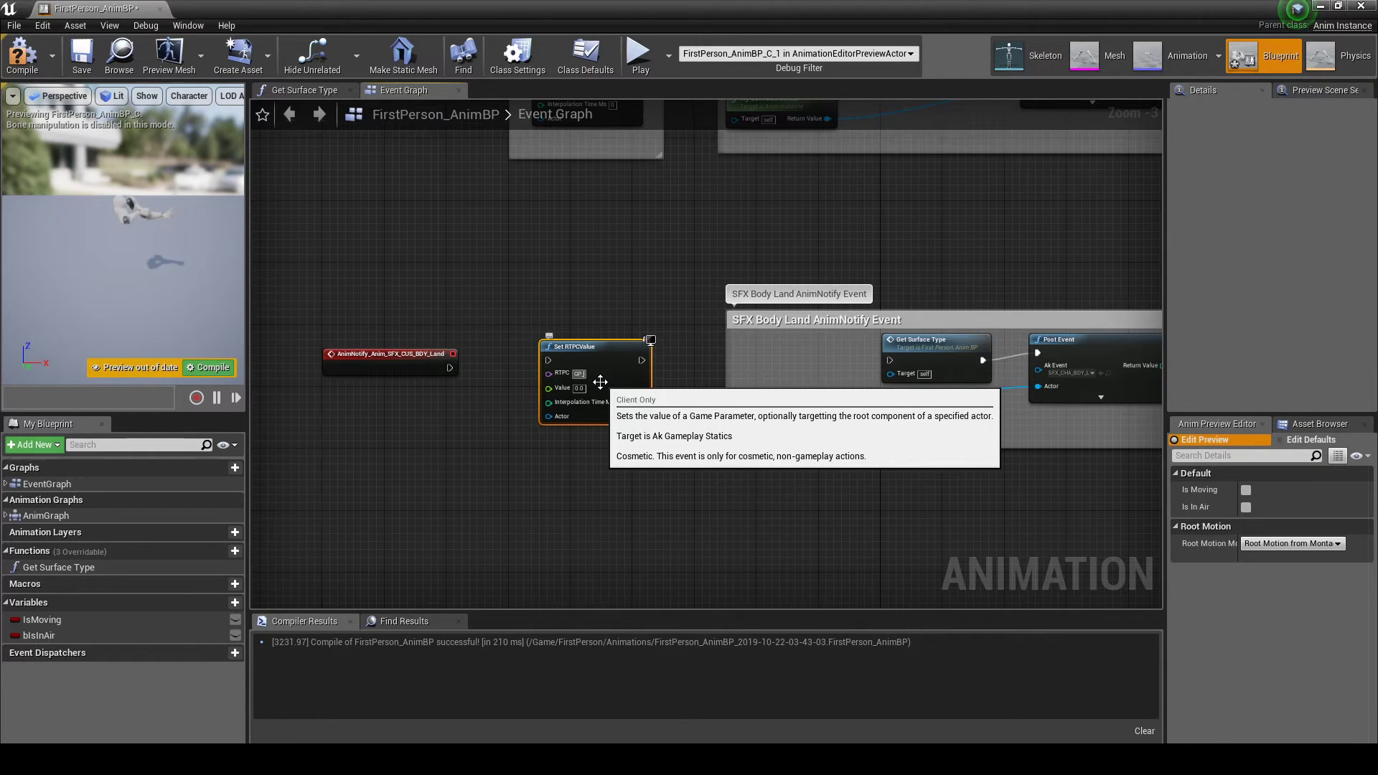
type("Character")
type("_Speed")
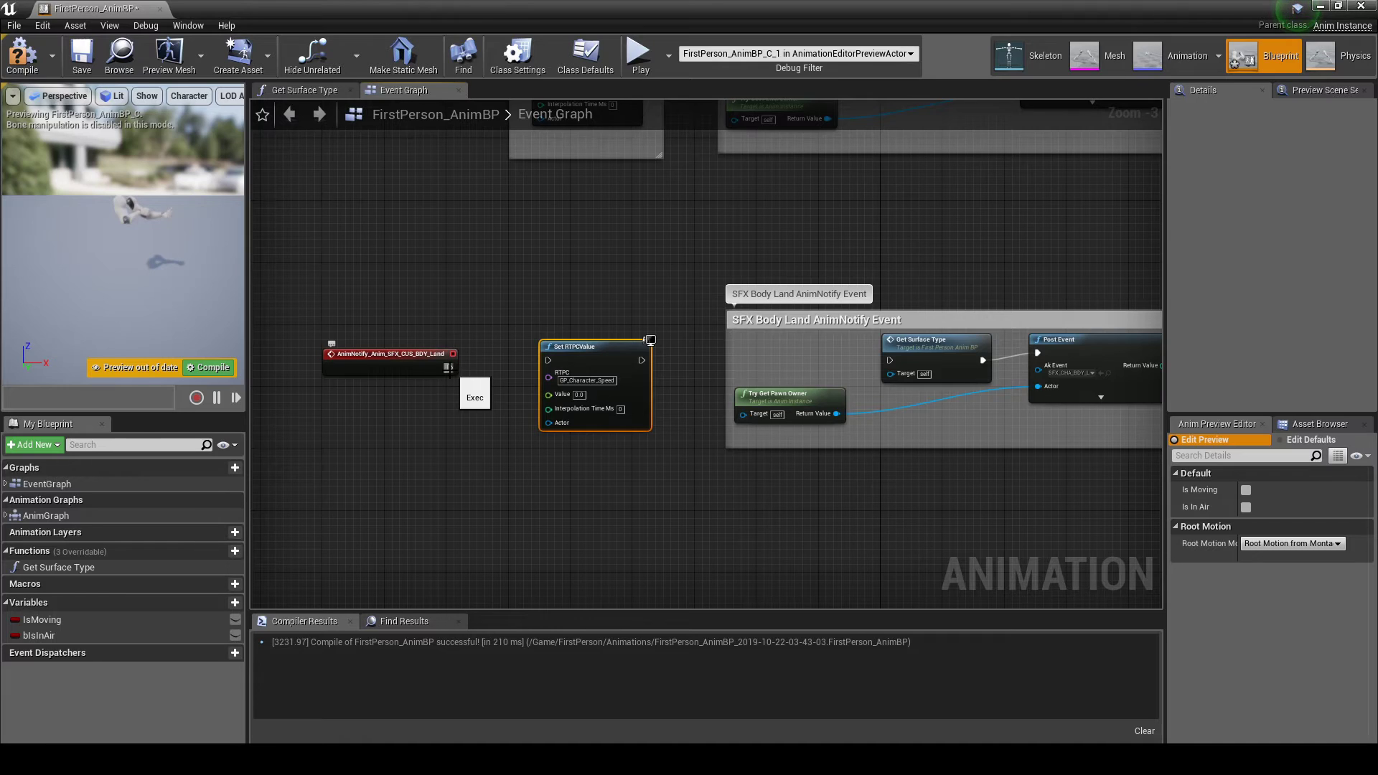
Wire the landing notify's execution through Set RTPCValue and on to Get Surface Type.
left_click_drag(448, 367, 551, 360)
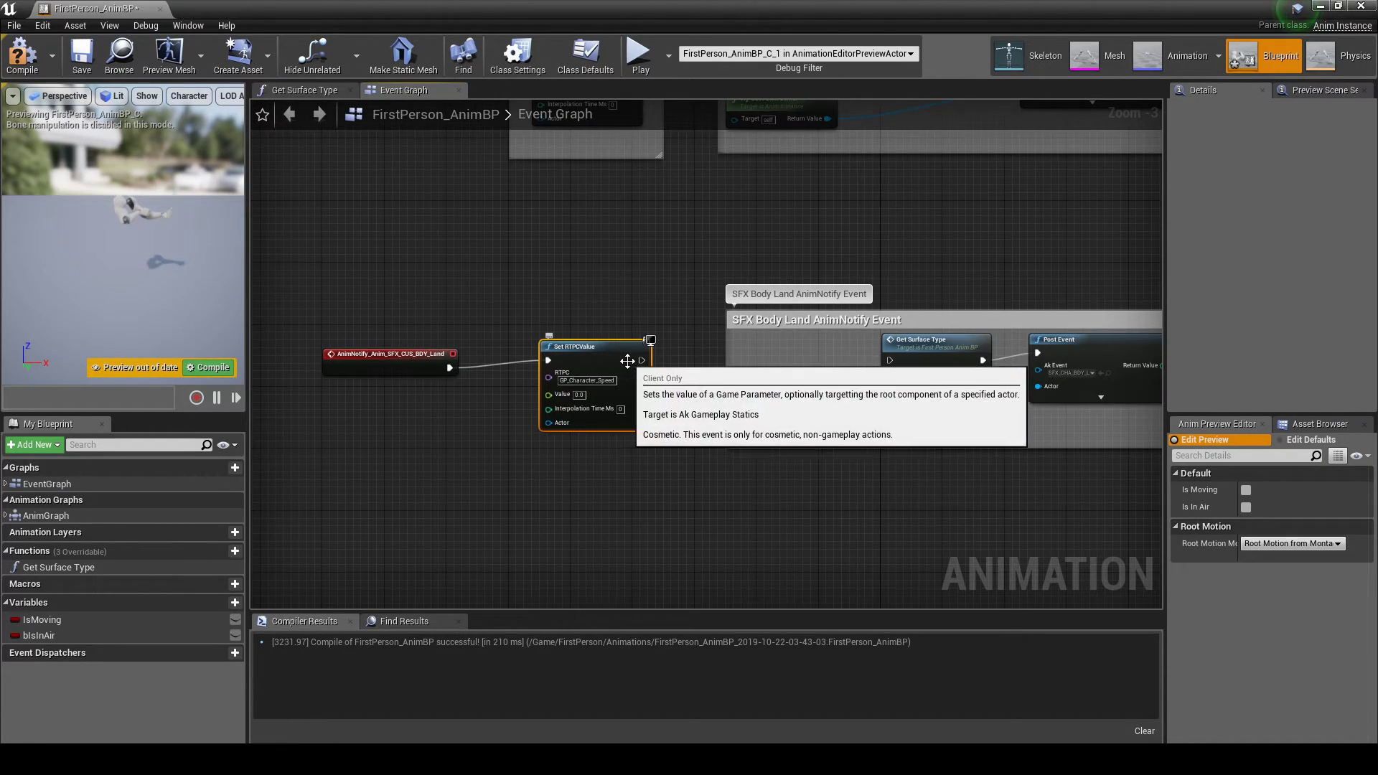
left_click_drag(645, 361, 845, 352)
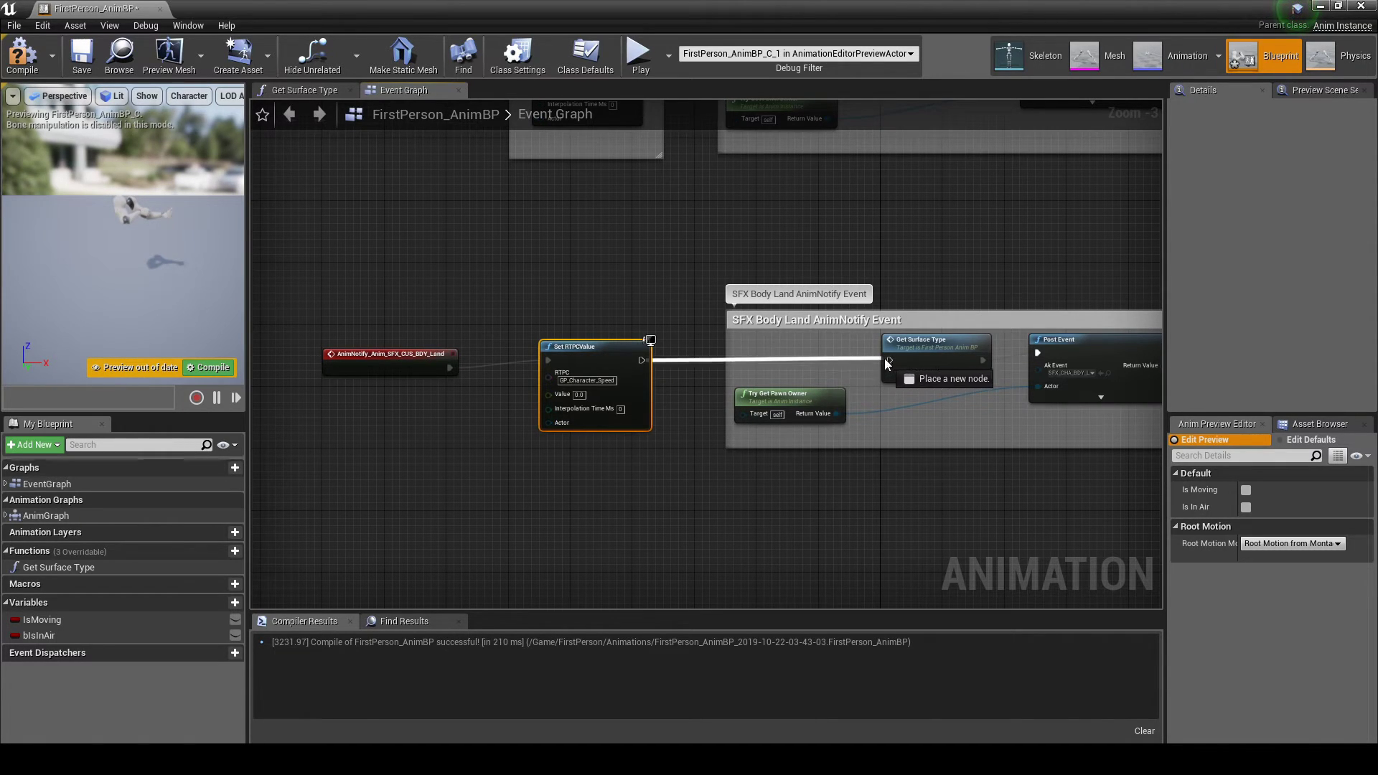
left_click_drag(845, 352, 890, 361)
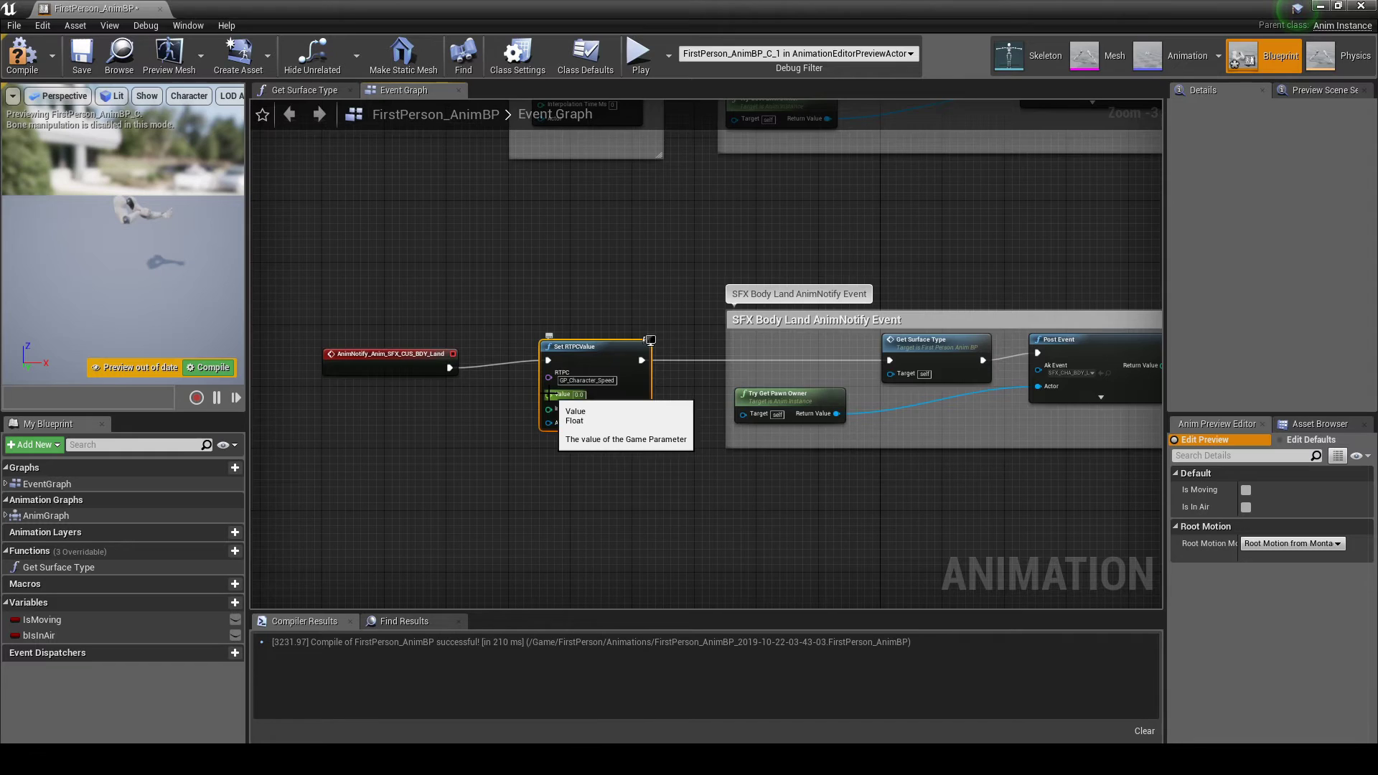
Feed the upstream velocity-length float into the Value pin and wrap the node in a comment.
mouse_move(562, 399)
left_mouse_down()
mouse_move(1012, 190)
mouse_move(420, 569)
left_mouse_up()
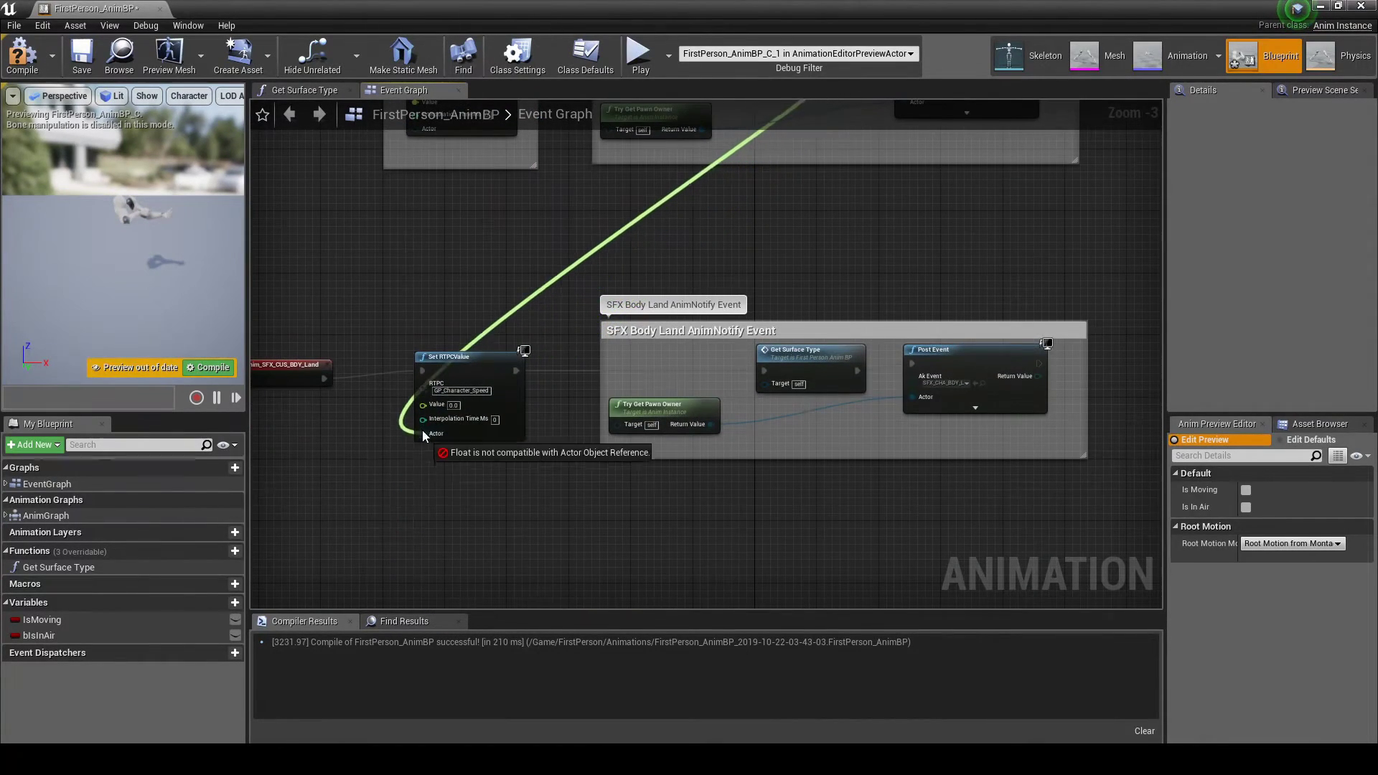
left_click_drag(421, 566, 423, 404)
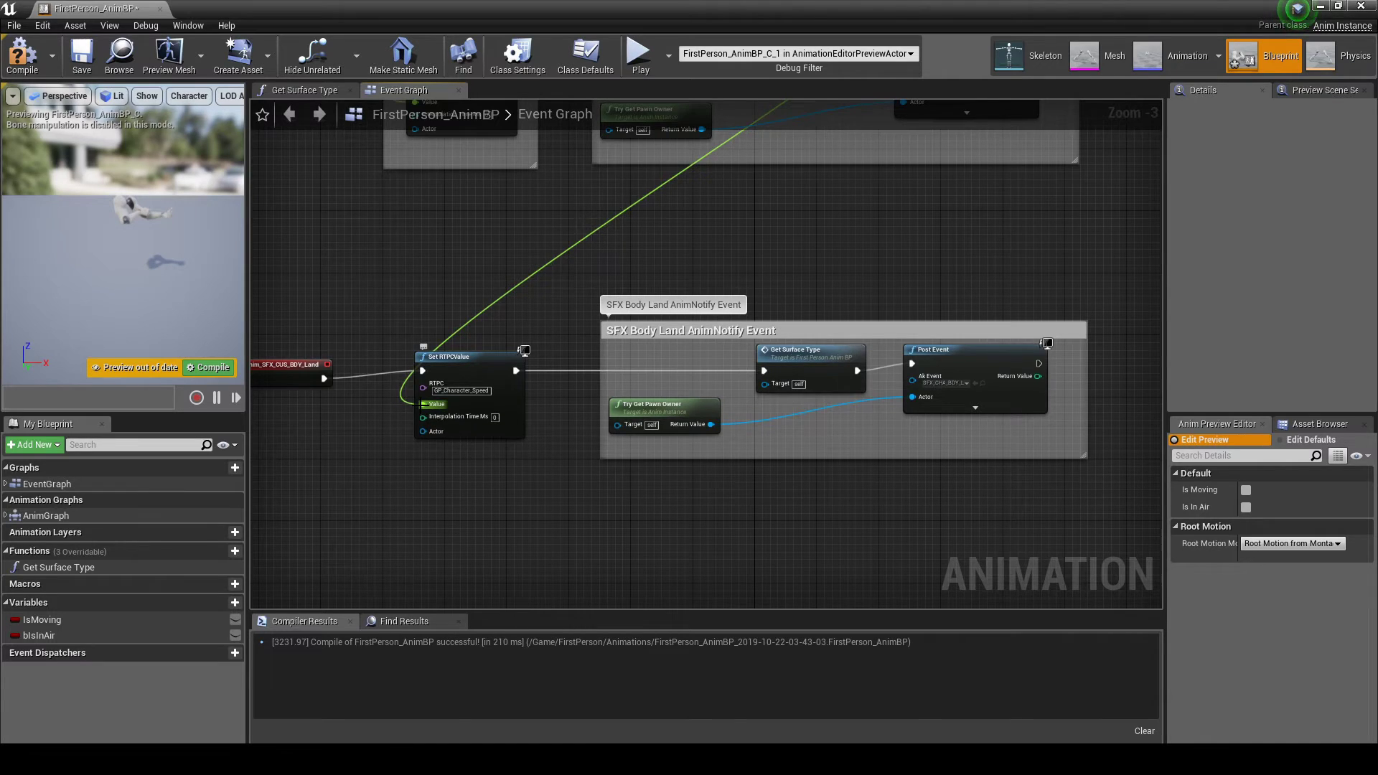
left_click_drag(385, 326, 559, 469)
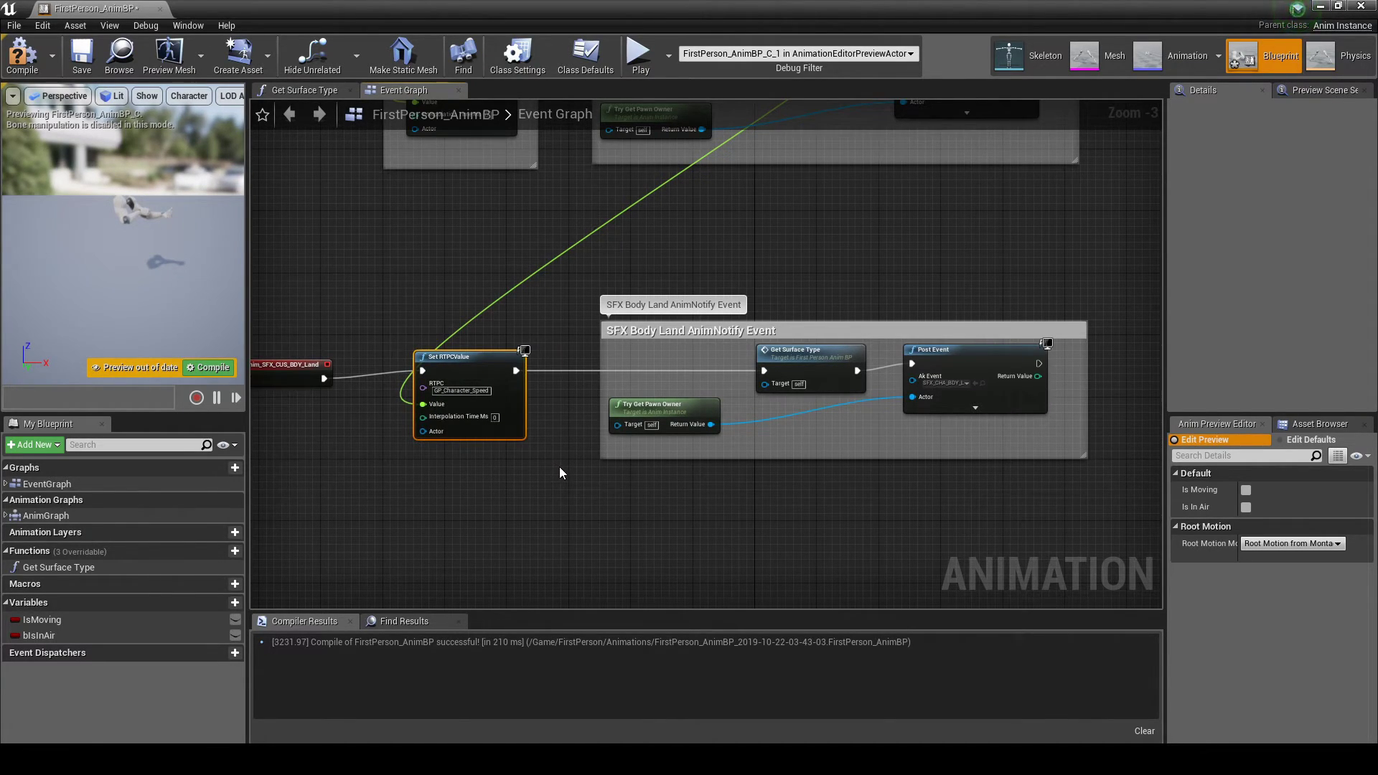
key("c")
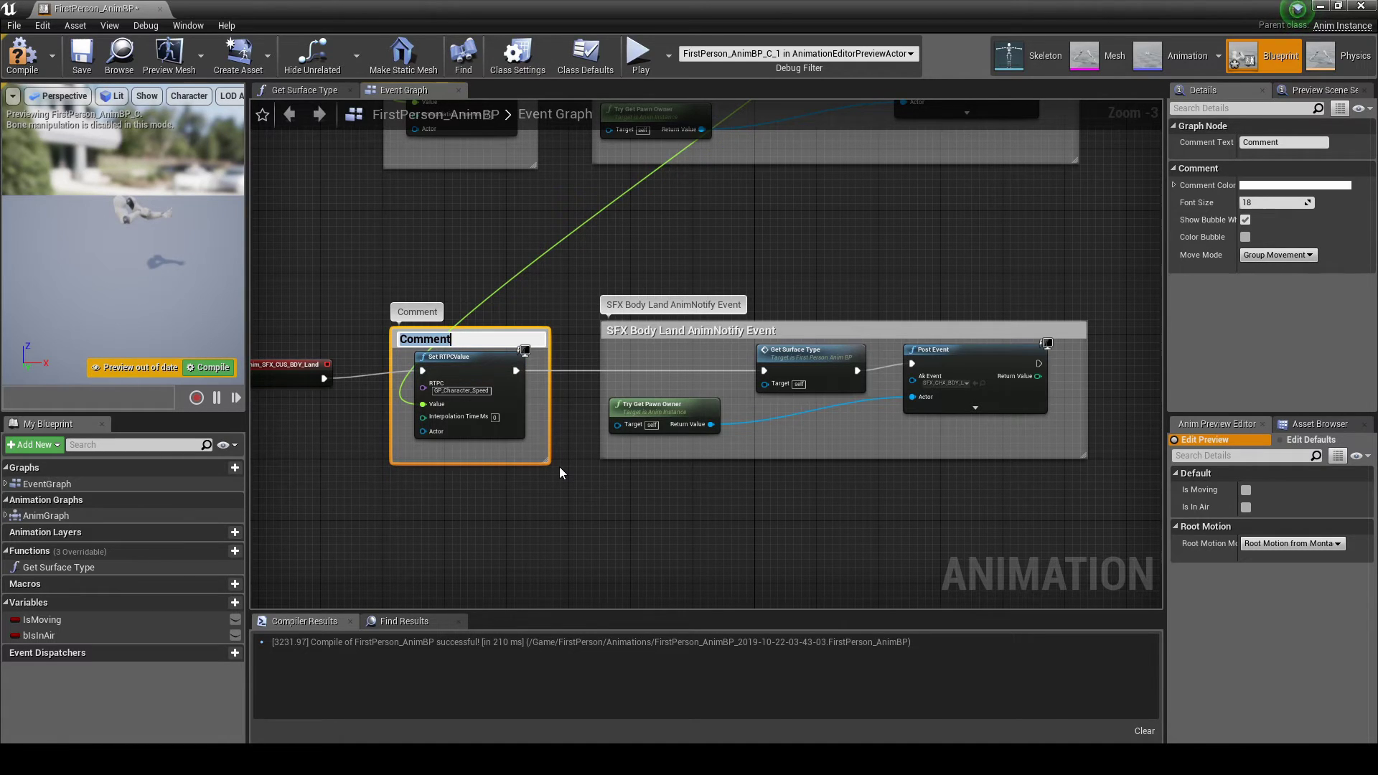
type("SFX")
type(" Character Spe")
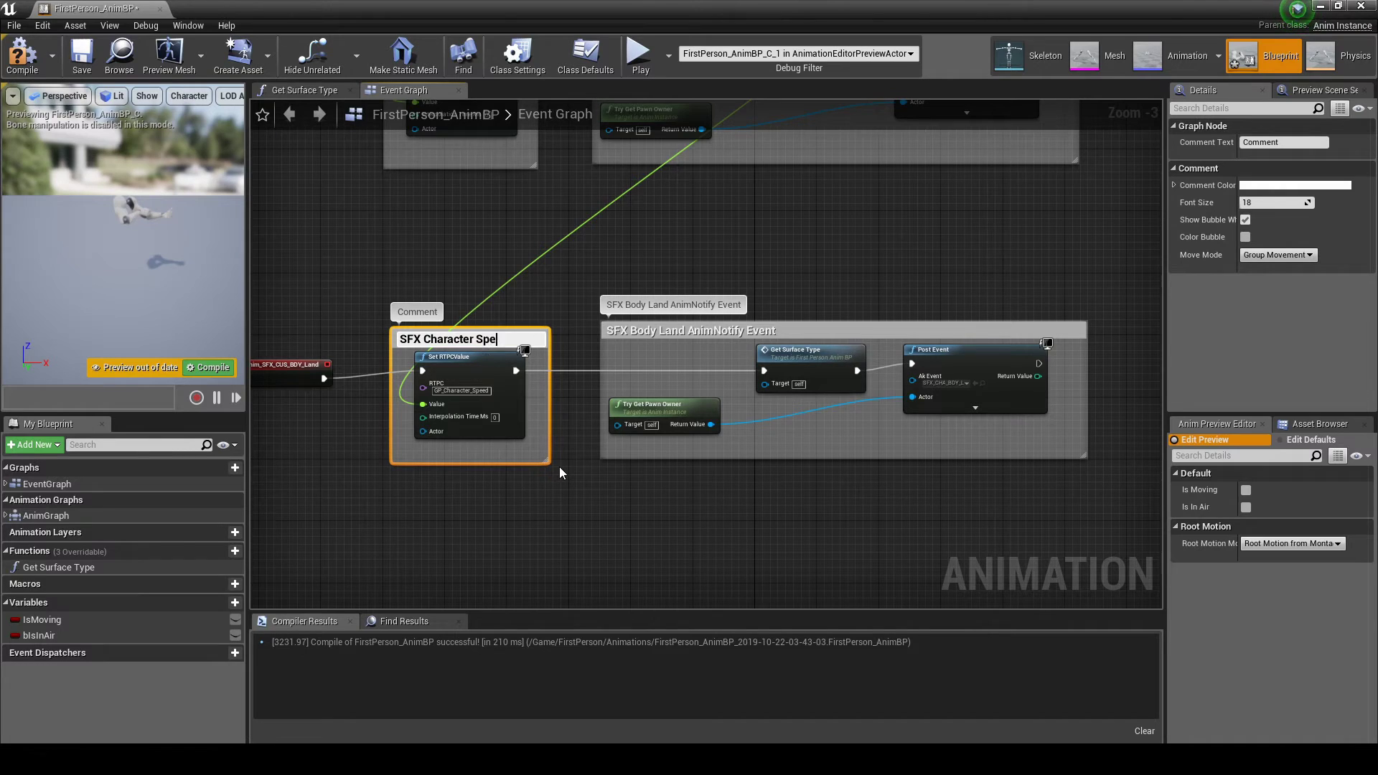
type("ed - Body")
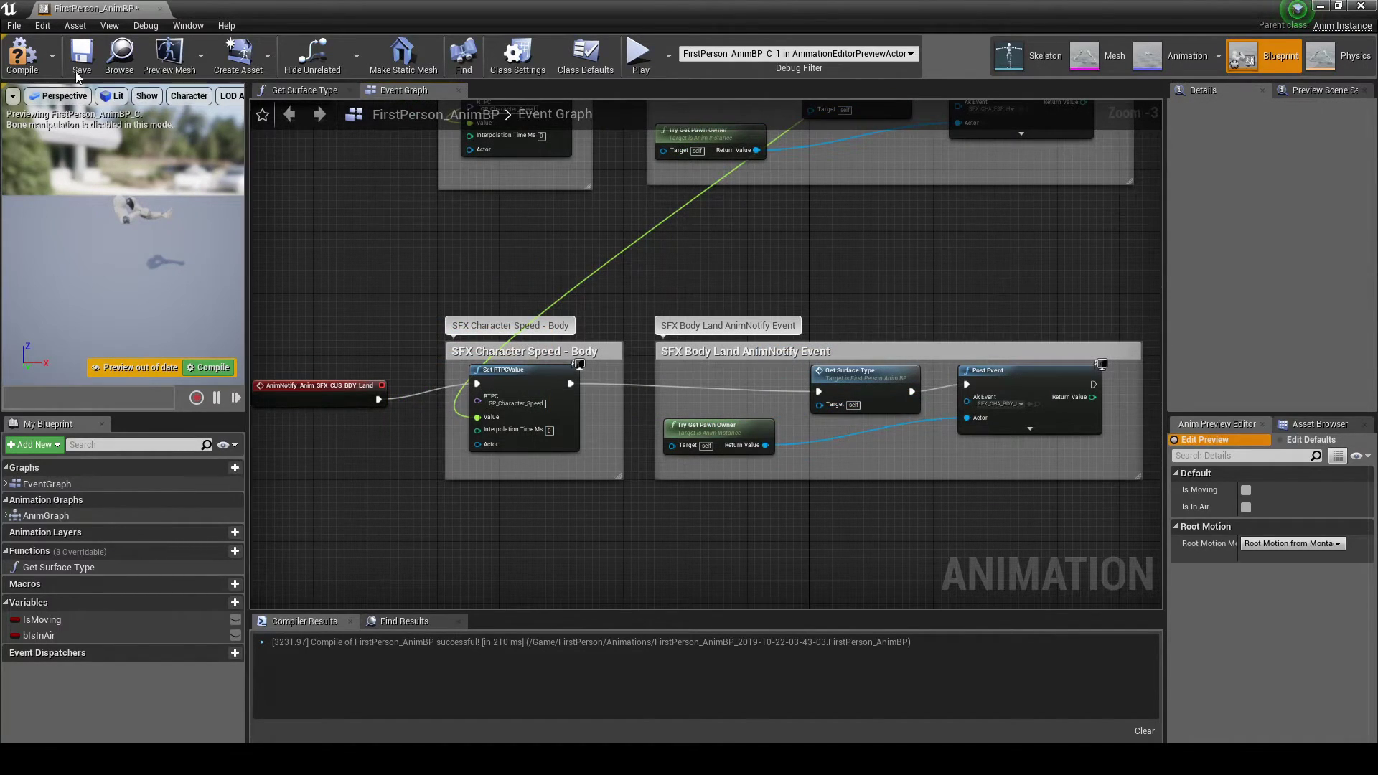
Compile and save the animation Blueprint with the 'SFX Character Speed - Body' comment.
left_click(21, 51)
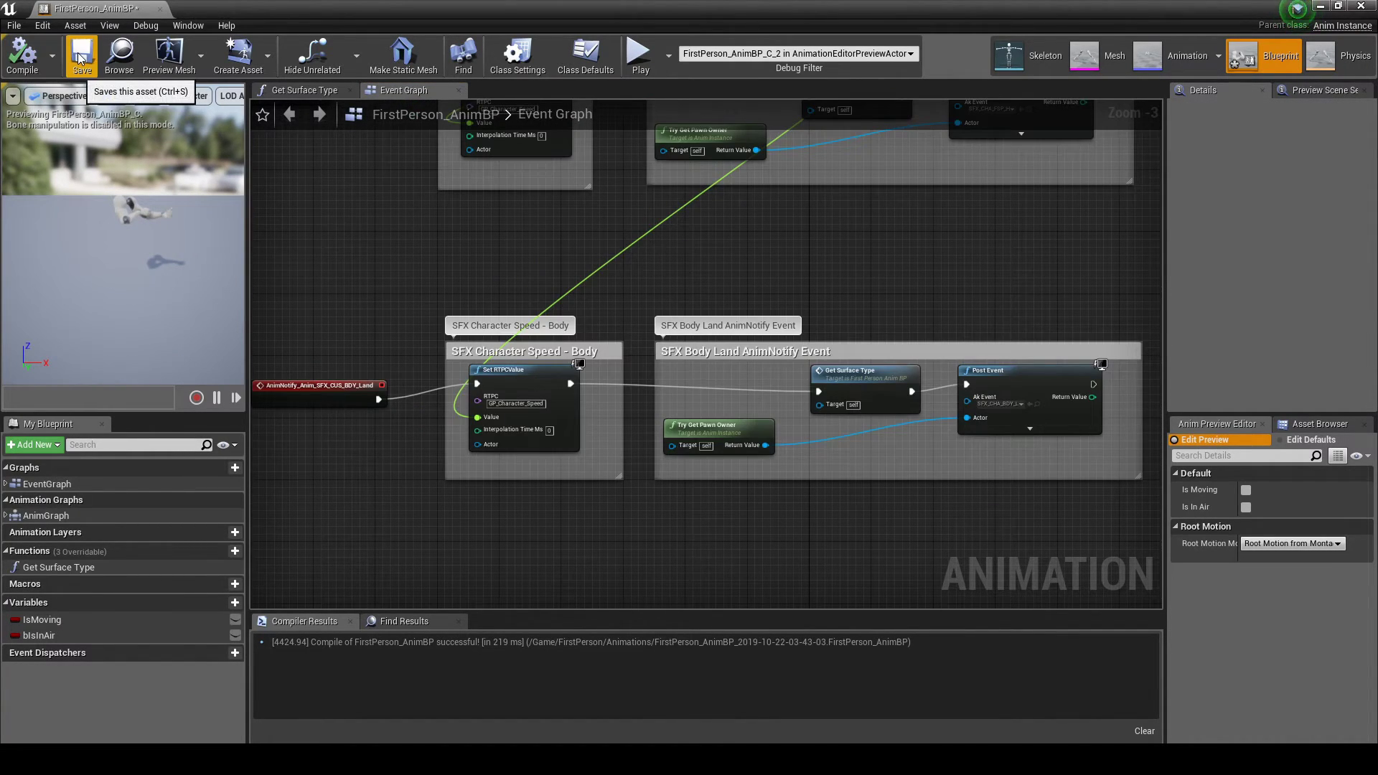
left_click(80, 56)
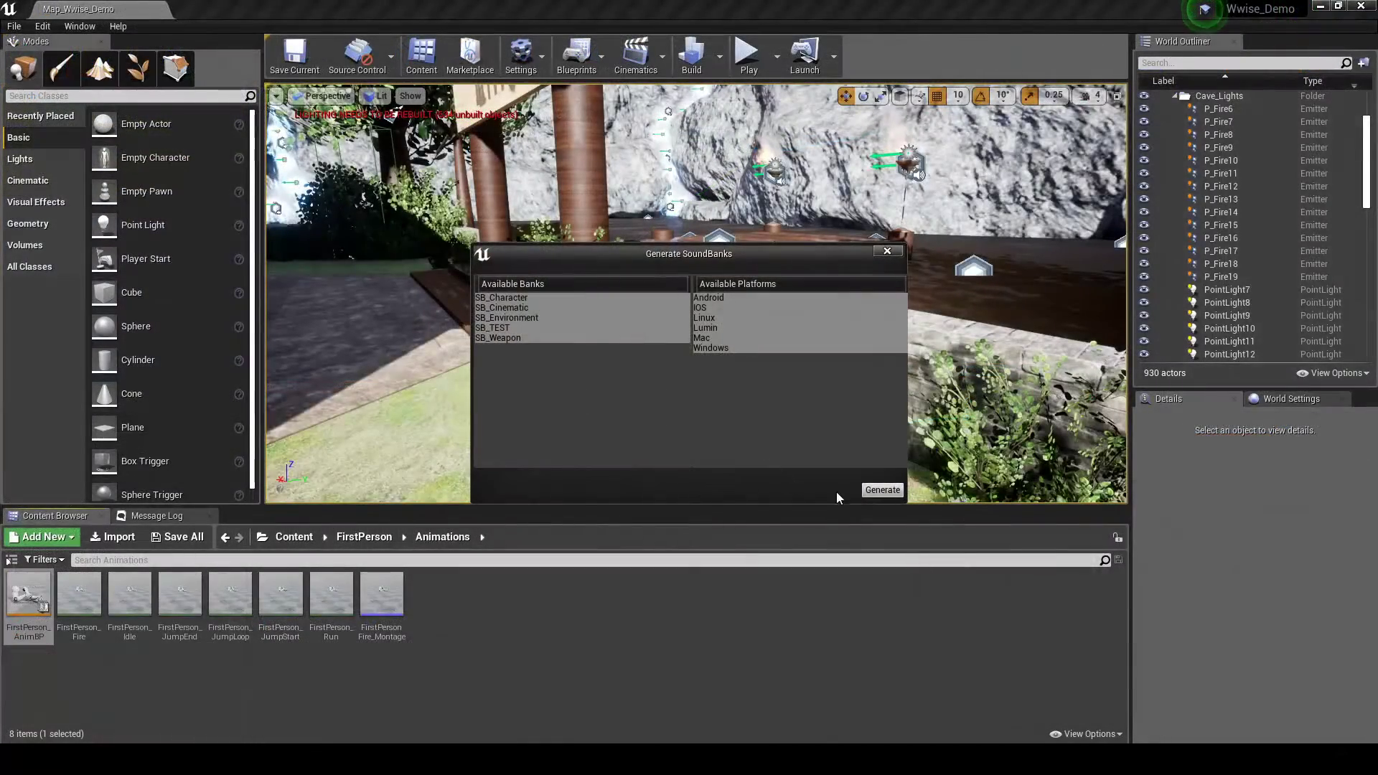
Generate the SoundBanks in Unreal and begin connecting Wwise to the local editor.
left_click(867, 491)
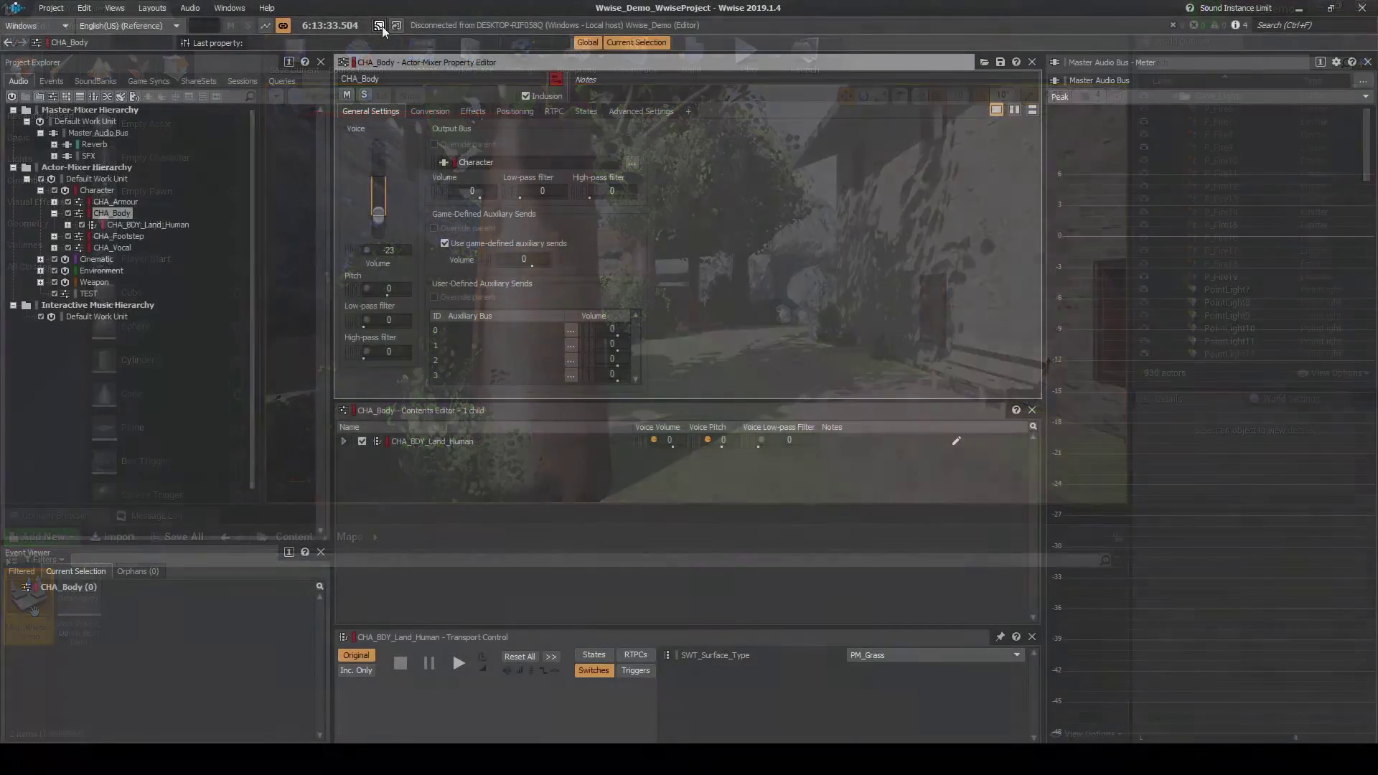
left_click(382, 25)
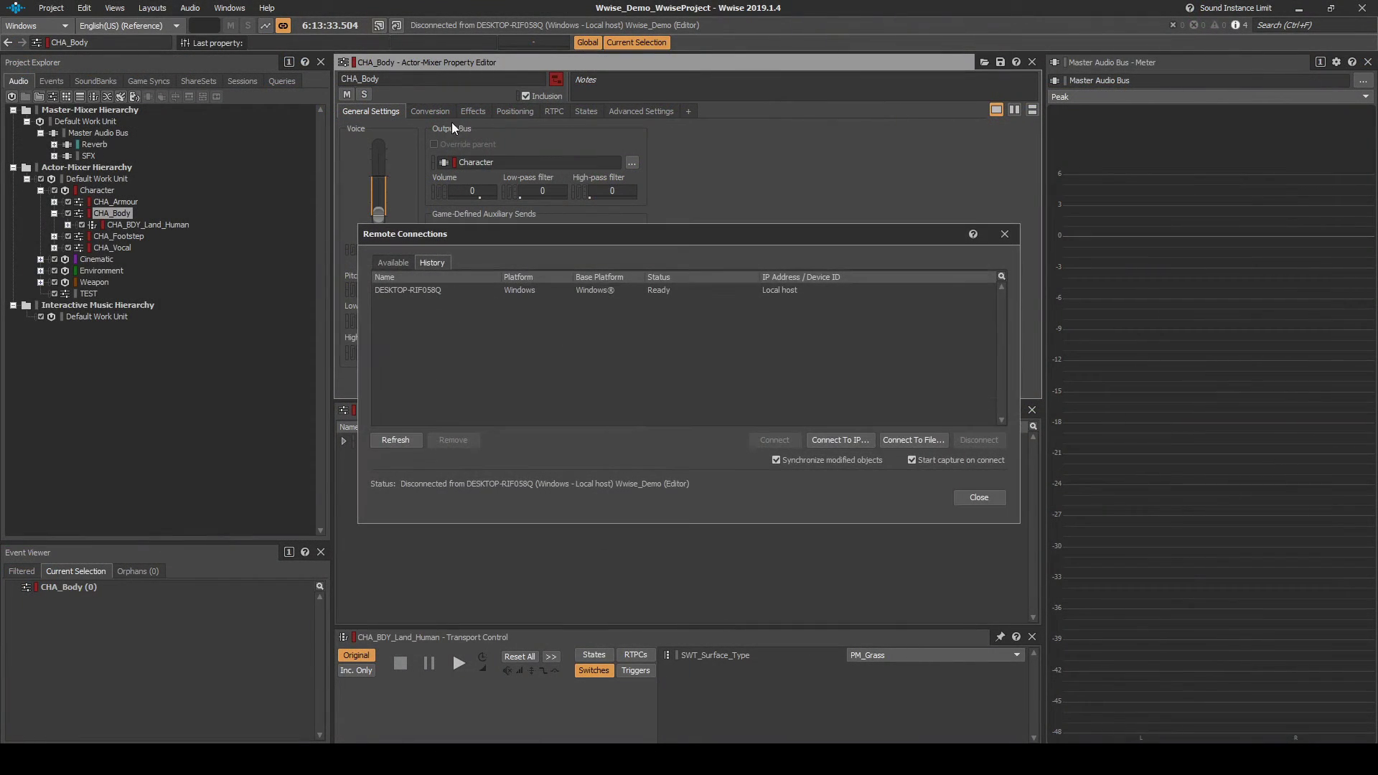
Connect Wwise to the local Unreal editor and switch to the Profiler layout.
left_click(520, 287)
double_click(520, 286)
left_click(153, 8)
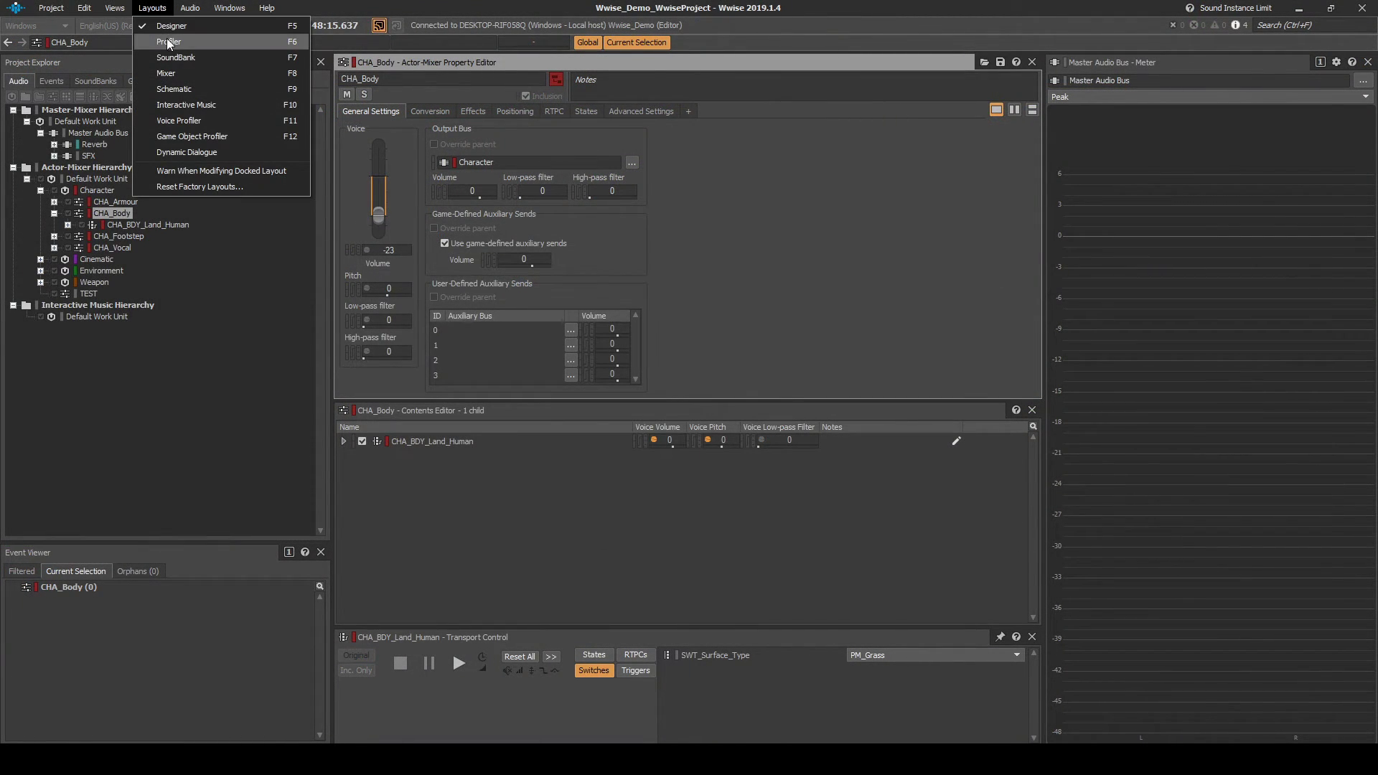
left_click(168, 38)
Filter the capture log to CHA_BDY_Land_Human and solo CHA_Body.
left_click(42, 83)
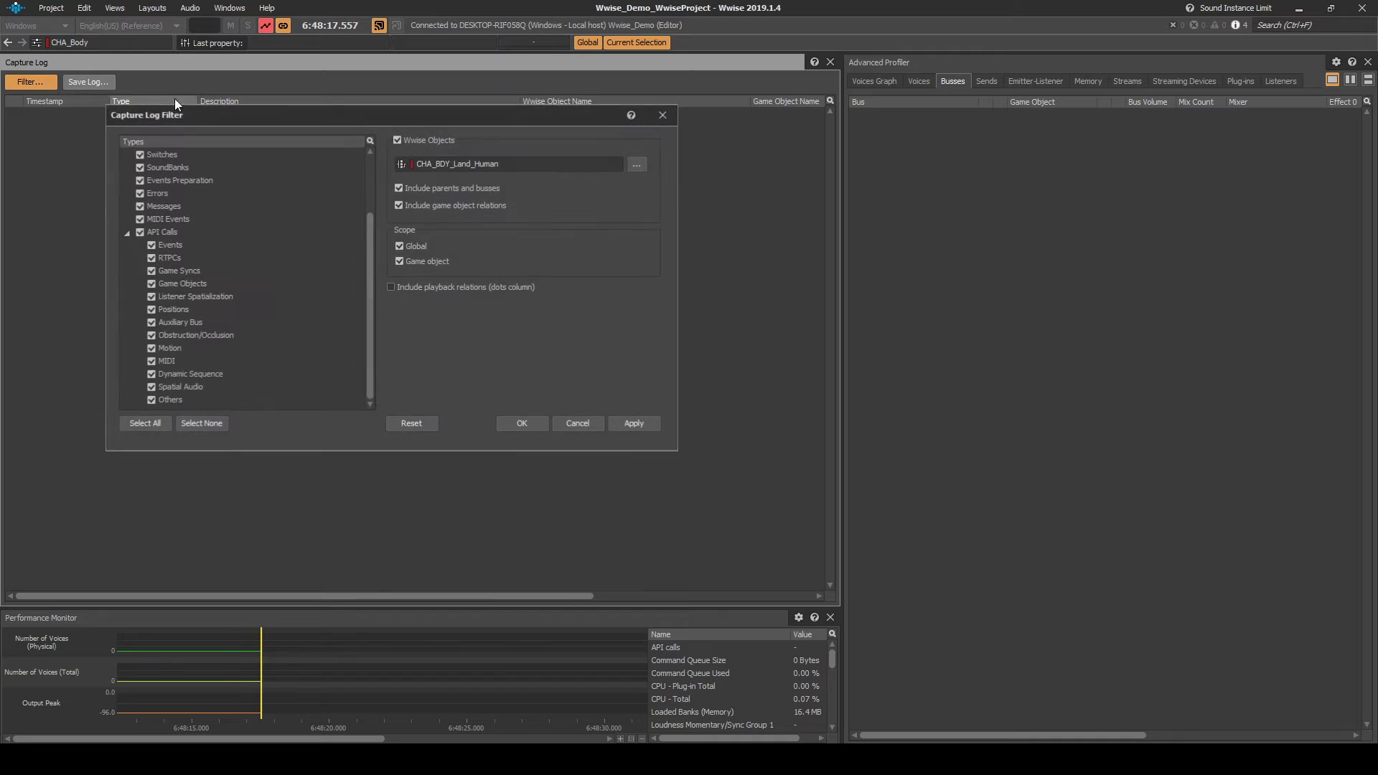
left_click(636, 165)
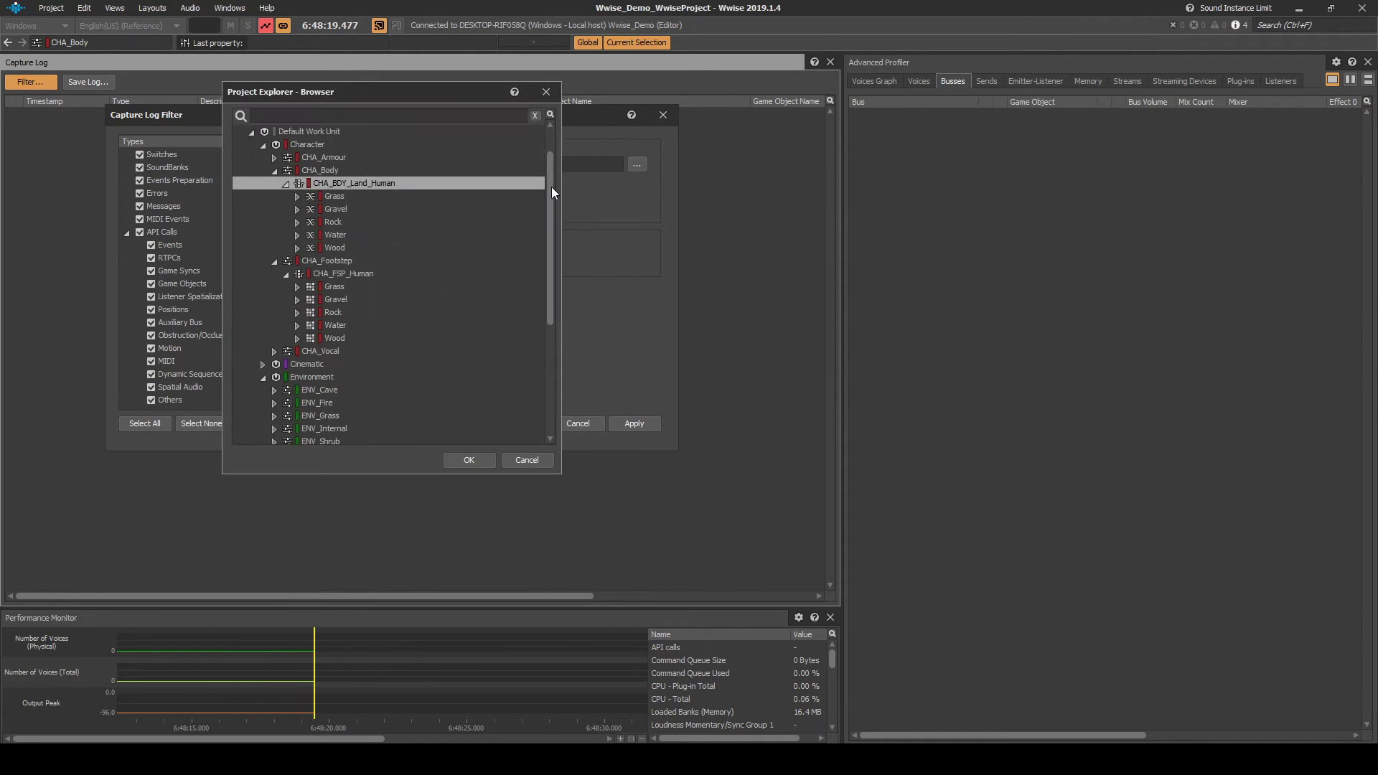
double_click(387, 180)
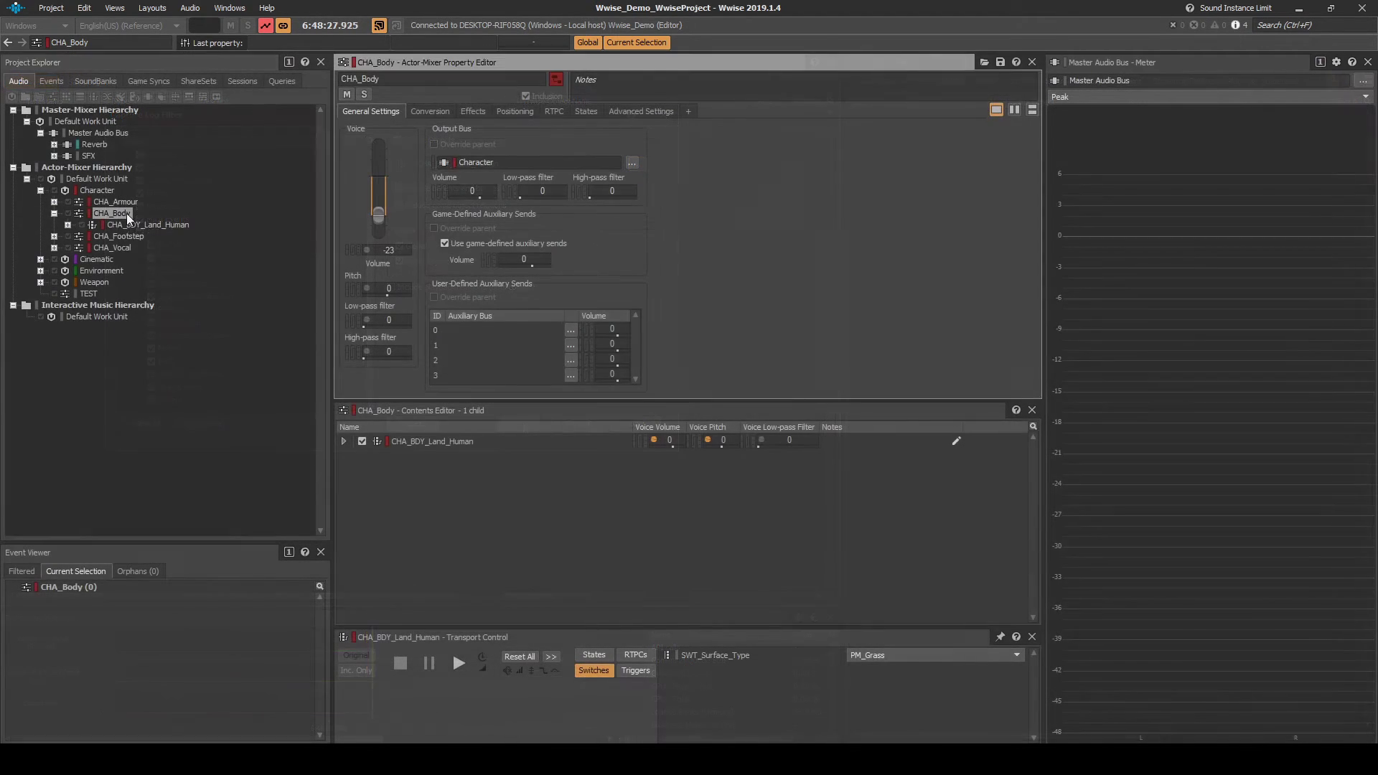
left_click(365, 94)
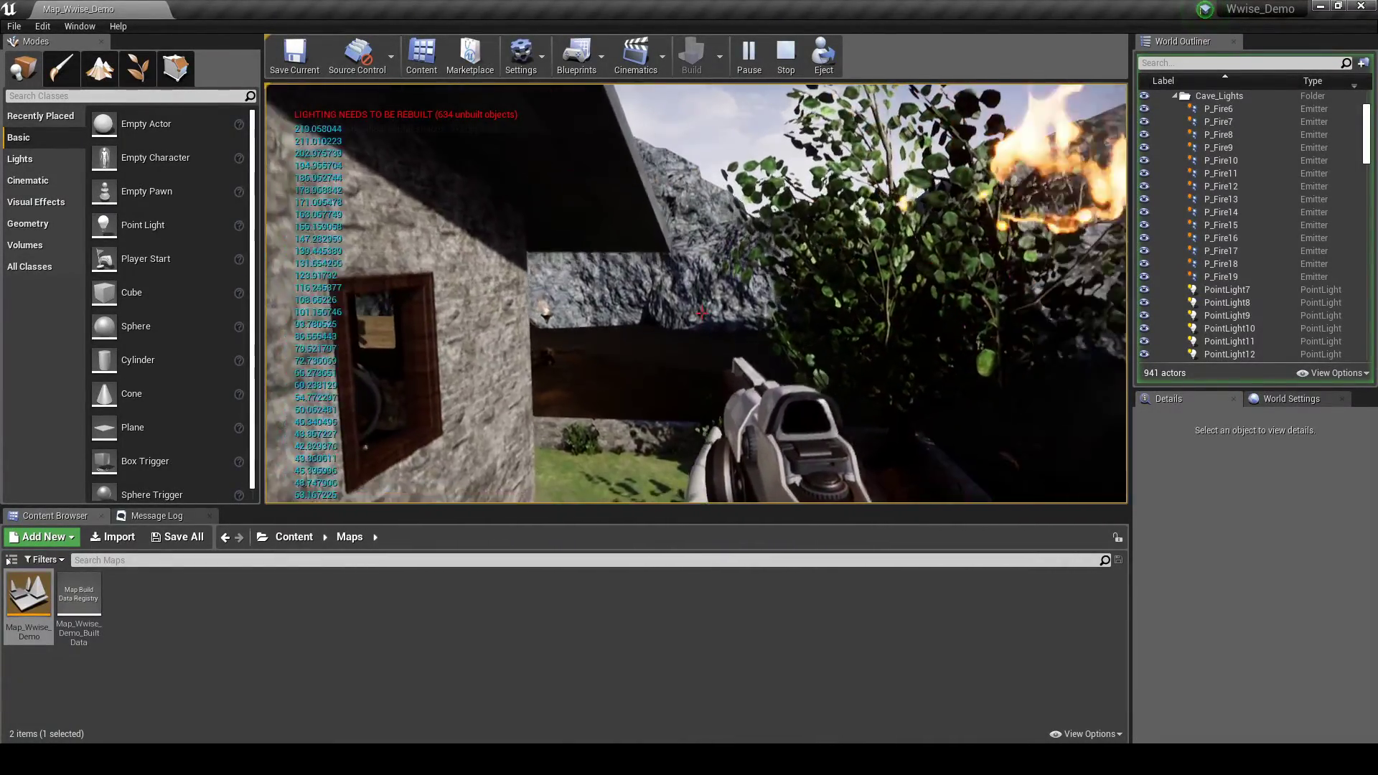
Walk the character around the level while speed values print on screen.
key("w")
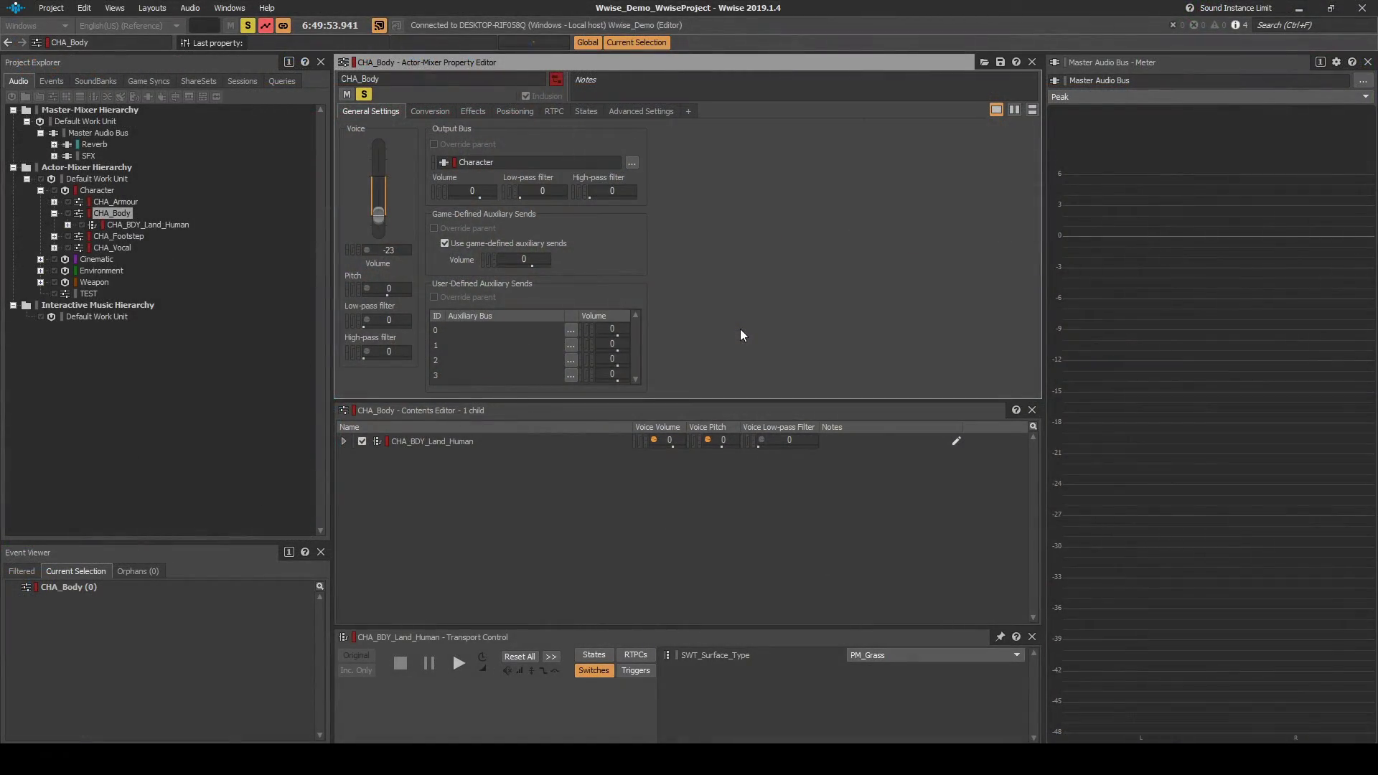
Disconnect Wwise from the game and run Generate All from the SoundBank layout.
left_click(377, 25)
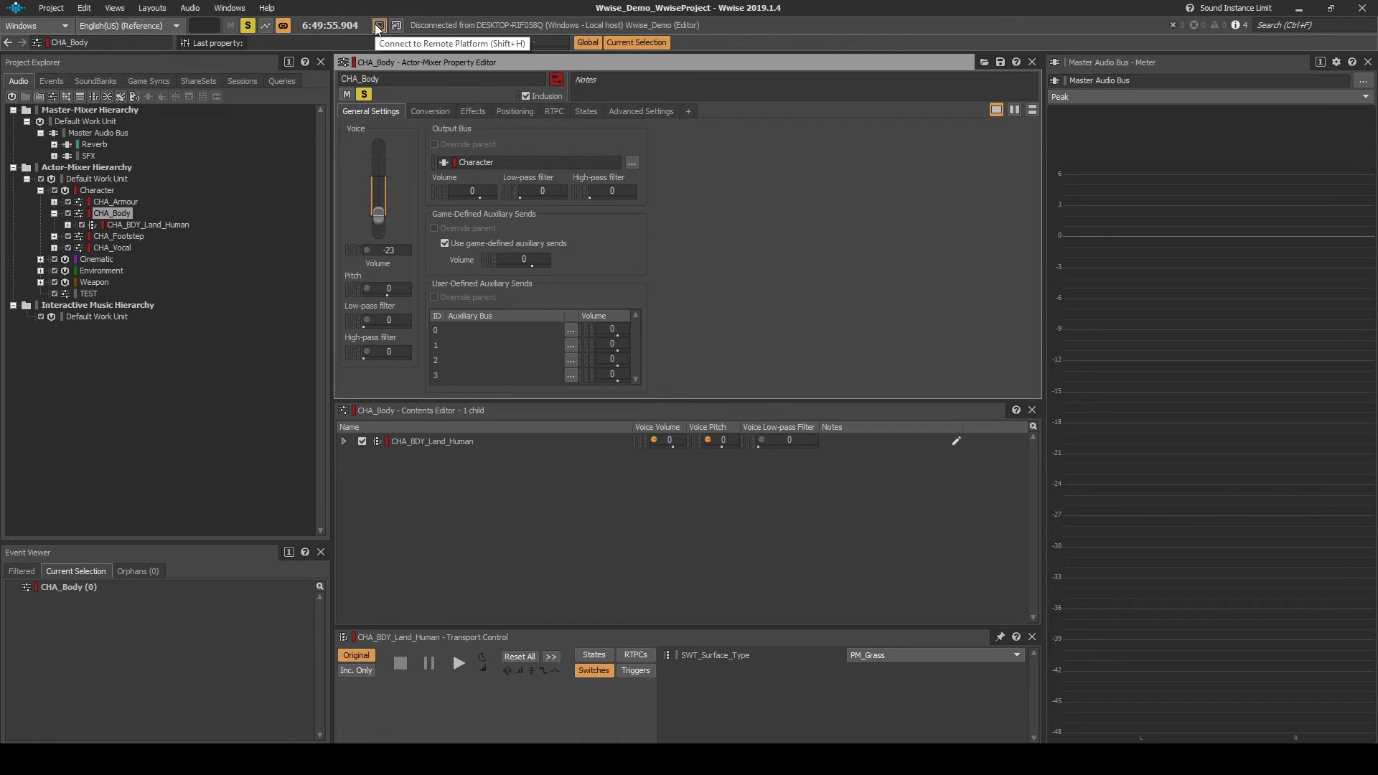
left_click(52, 9)
left_click(152, 8)
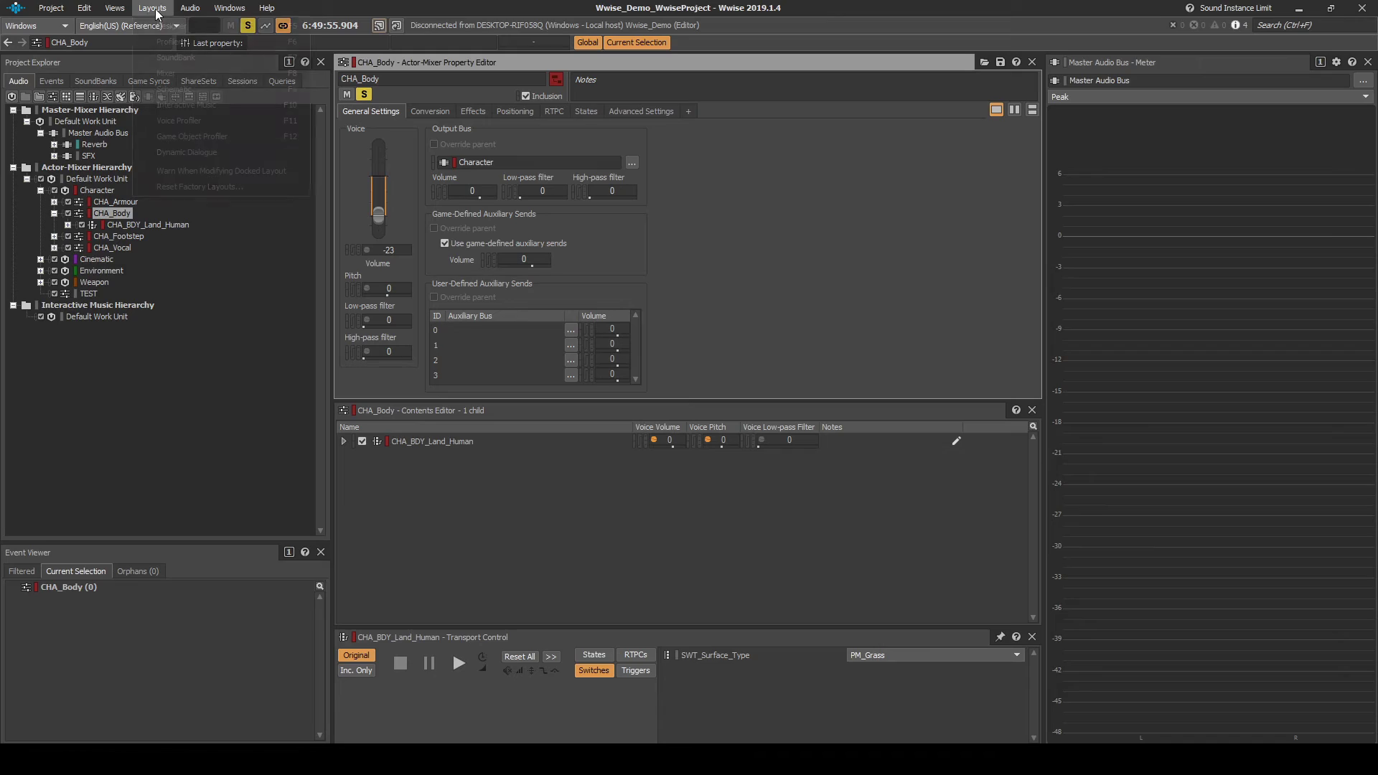
left_click(173, 56)
left_click(646, 95)
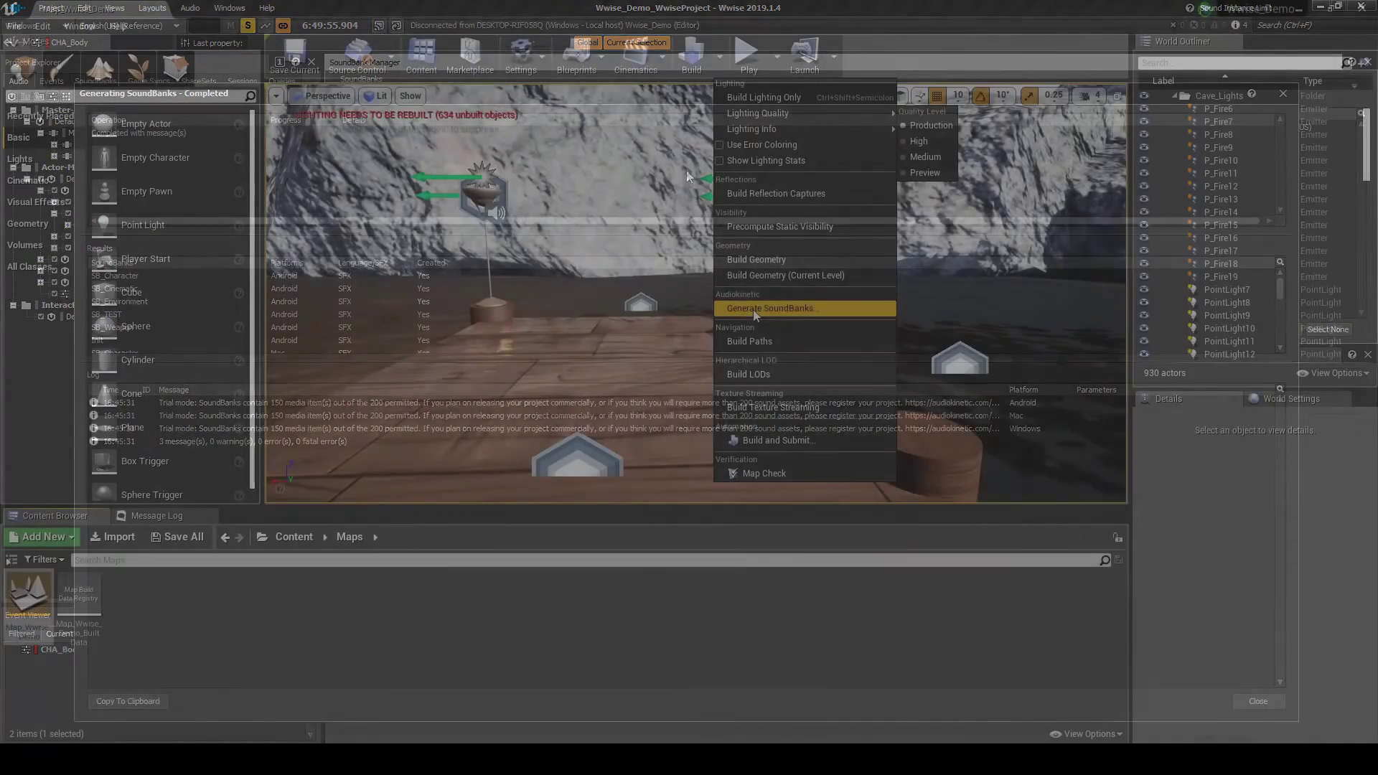
left_click(753, 310)
Generate the game's SoundBanks from Unreal's Generate SoundBanks dialog.
left_click(878, 487)
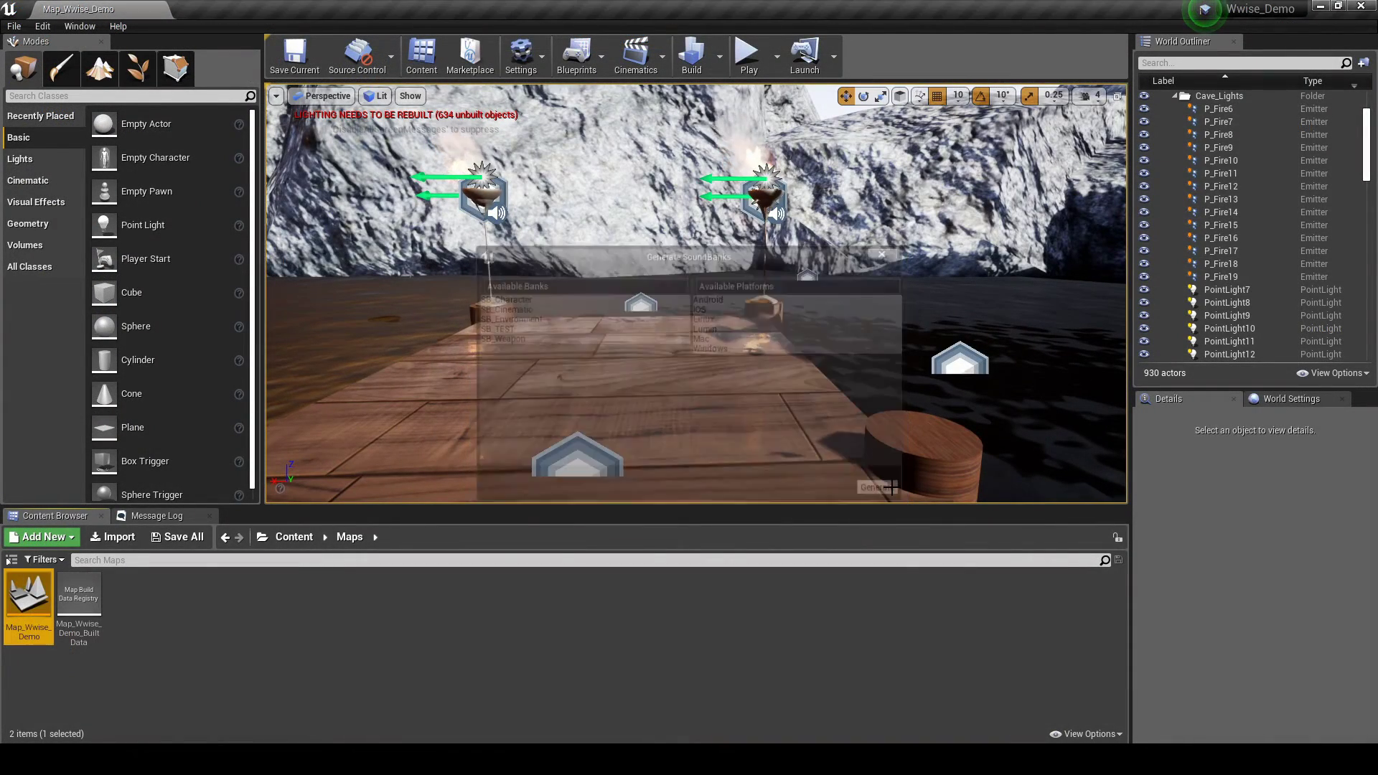